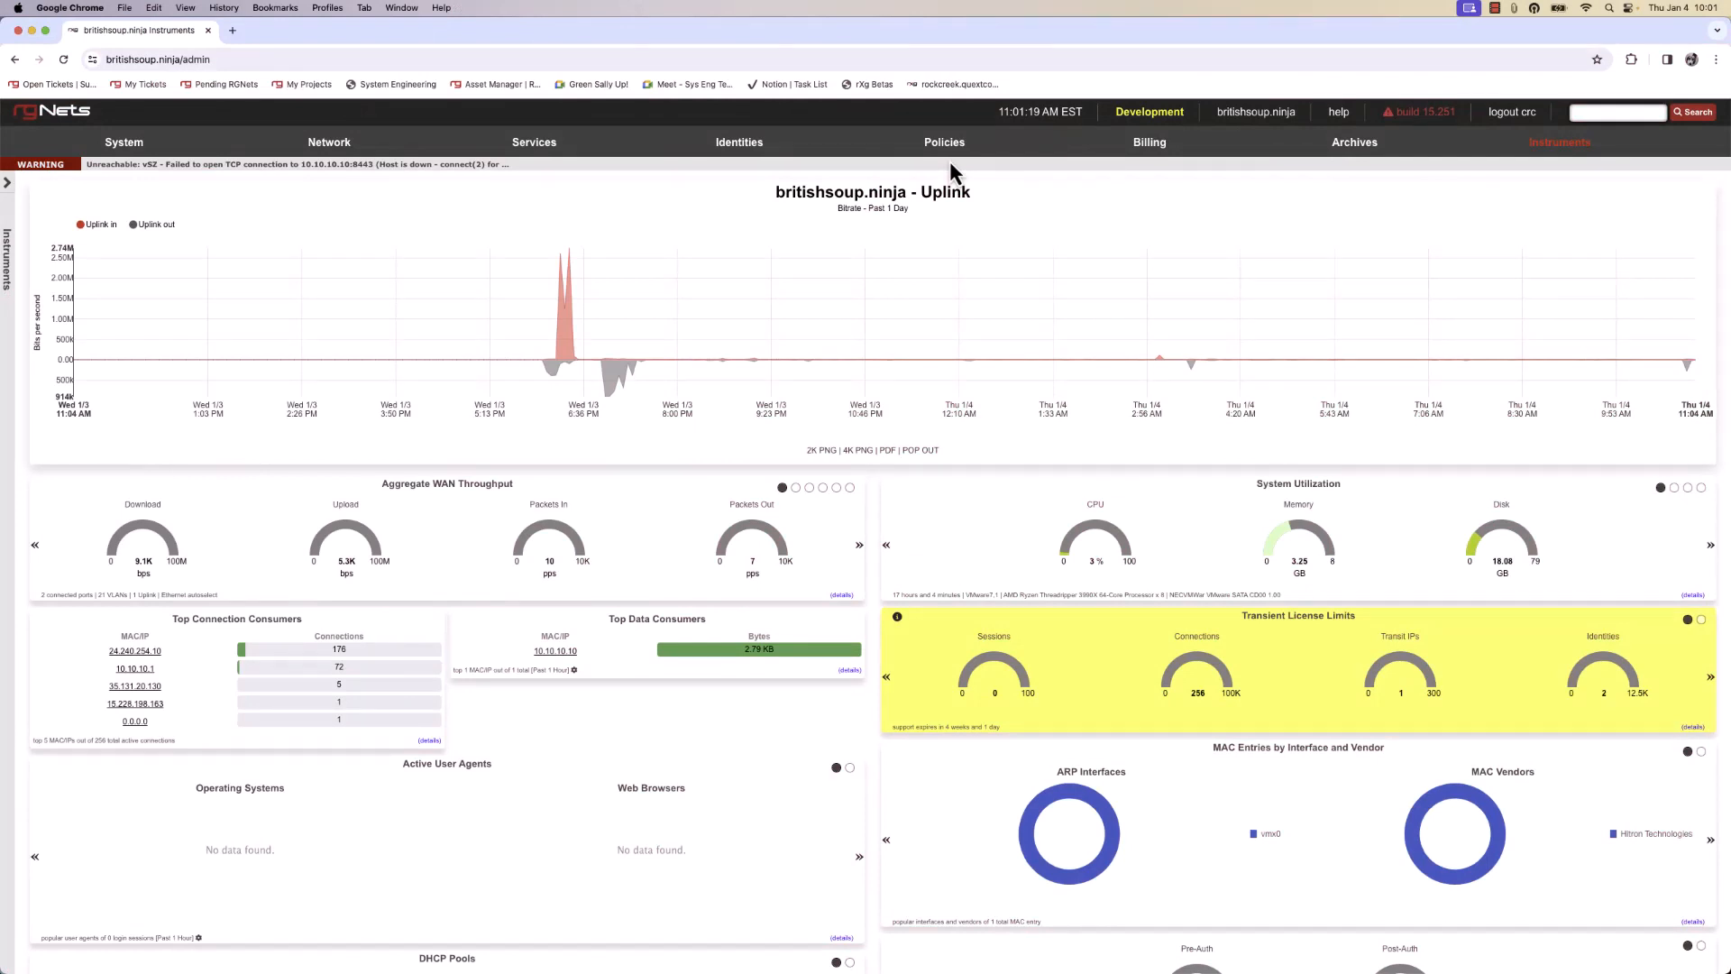
Start a new network location area named Restaurant and assign vSZ as its location service
mouse_move(340, 154)
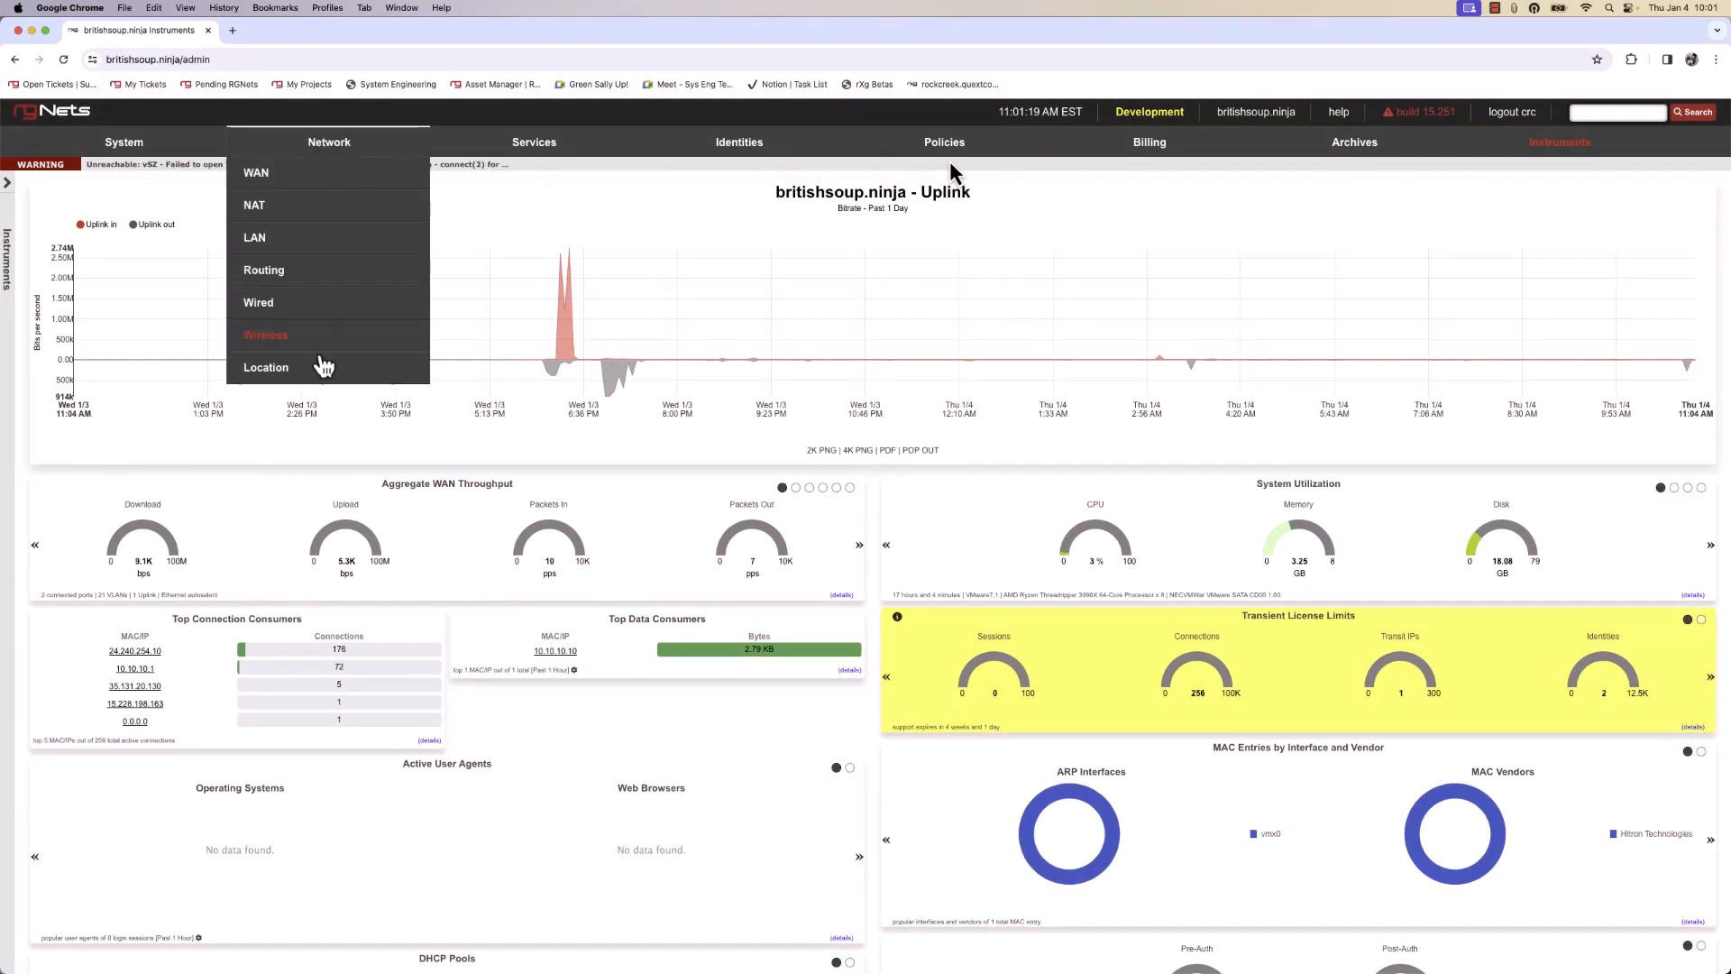
left_click(323, 365)
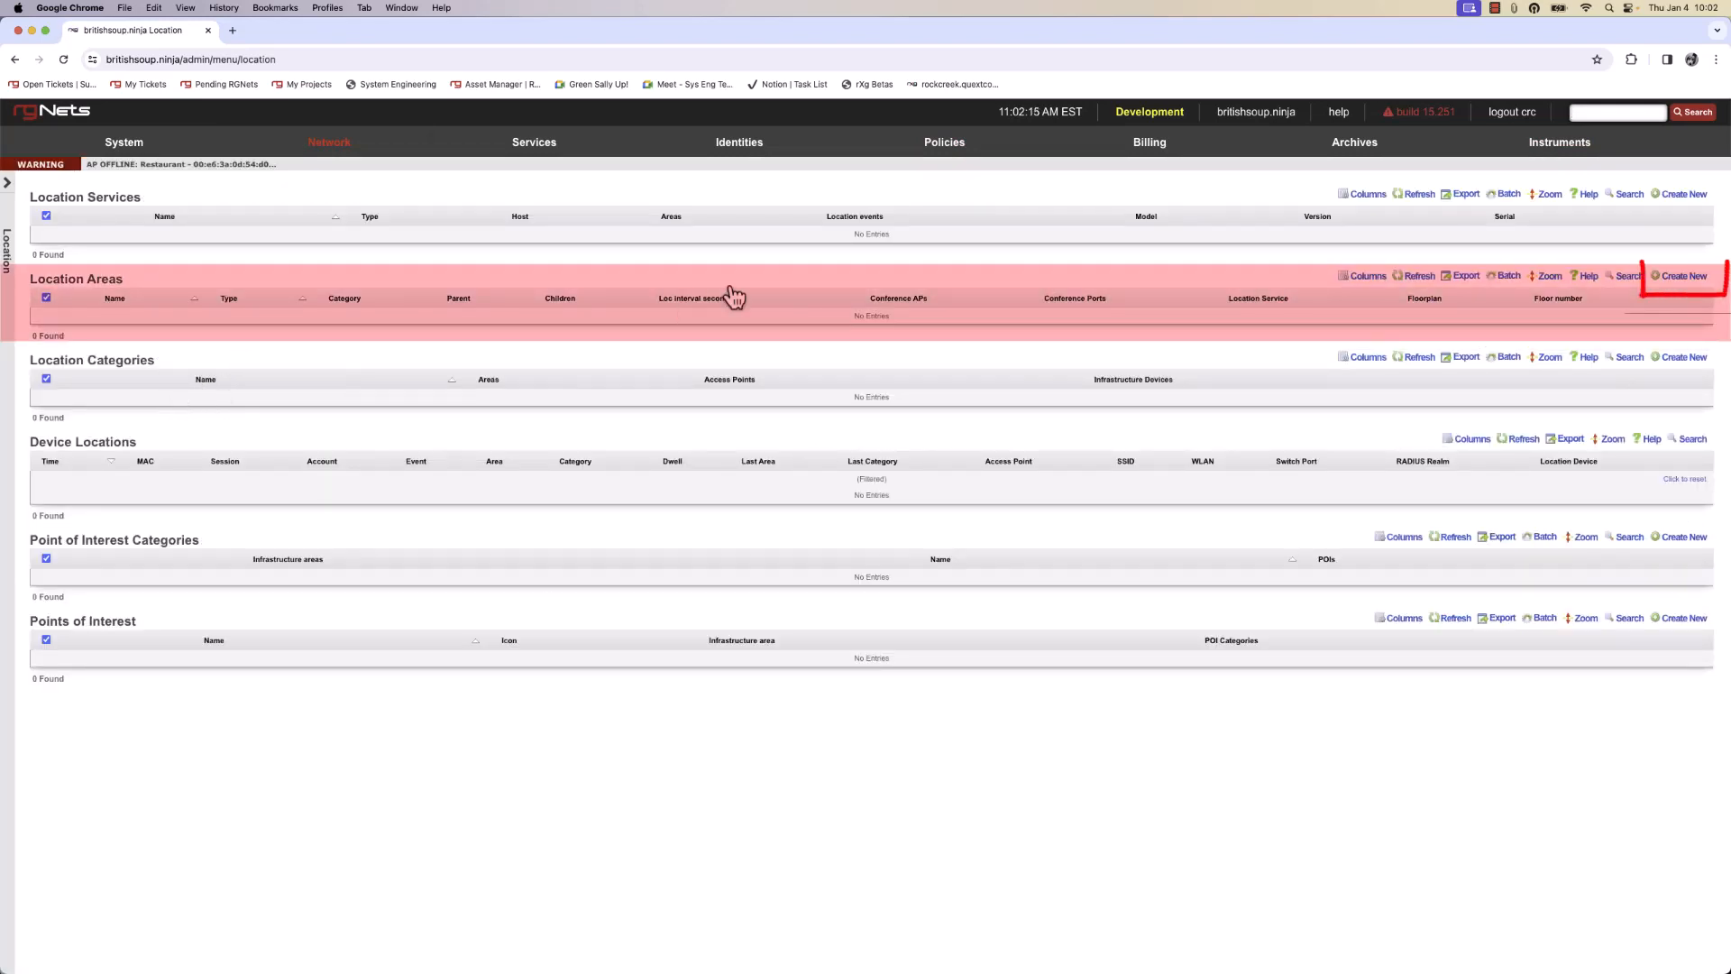
left_click(1686, 277)
left_click(327, 287)
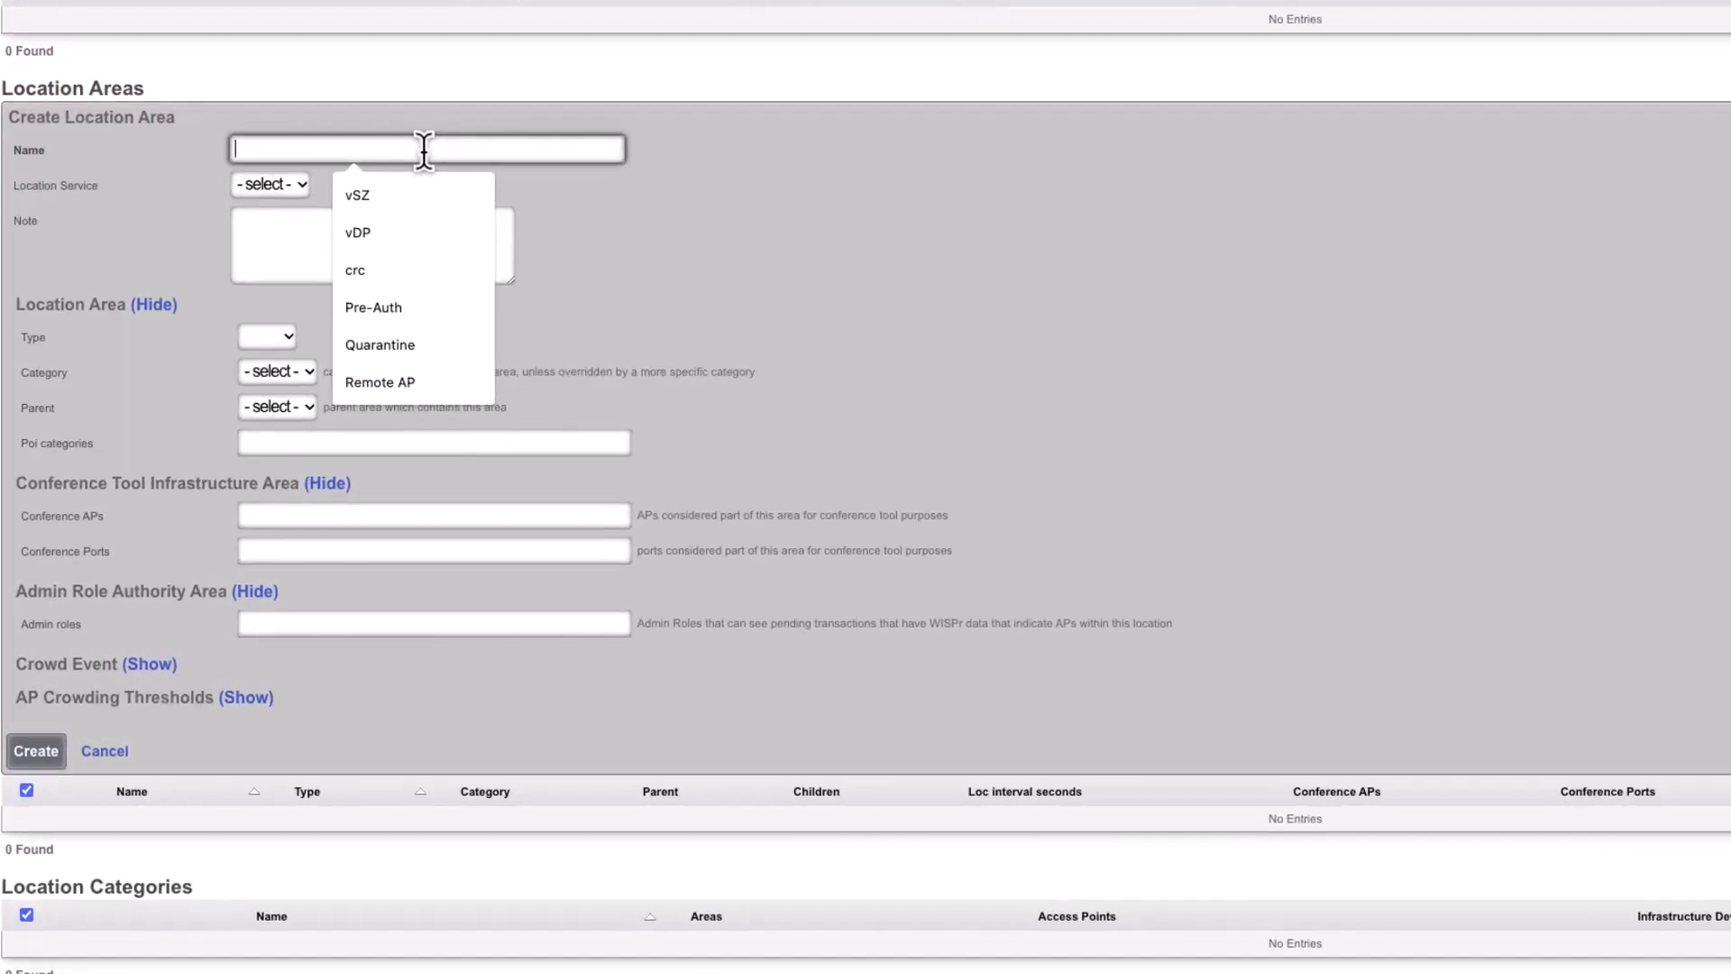
type("Restaurant")
left_click(856, 205)
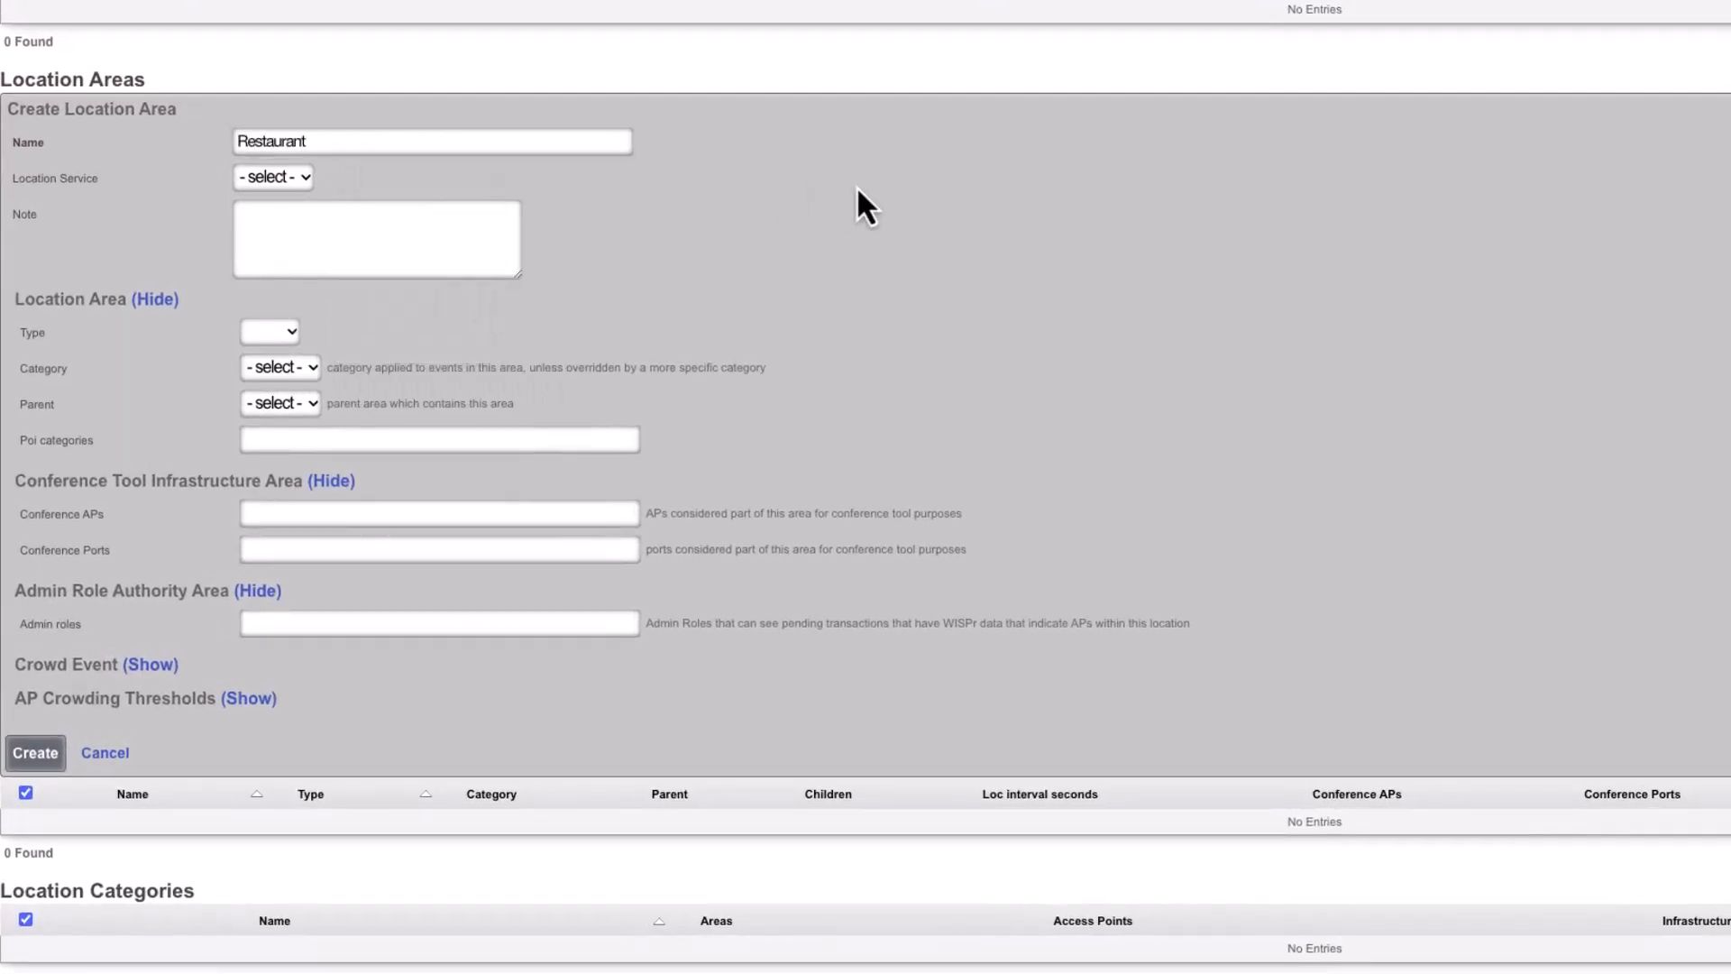
left_click(289, 180)
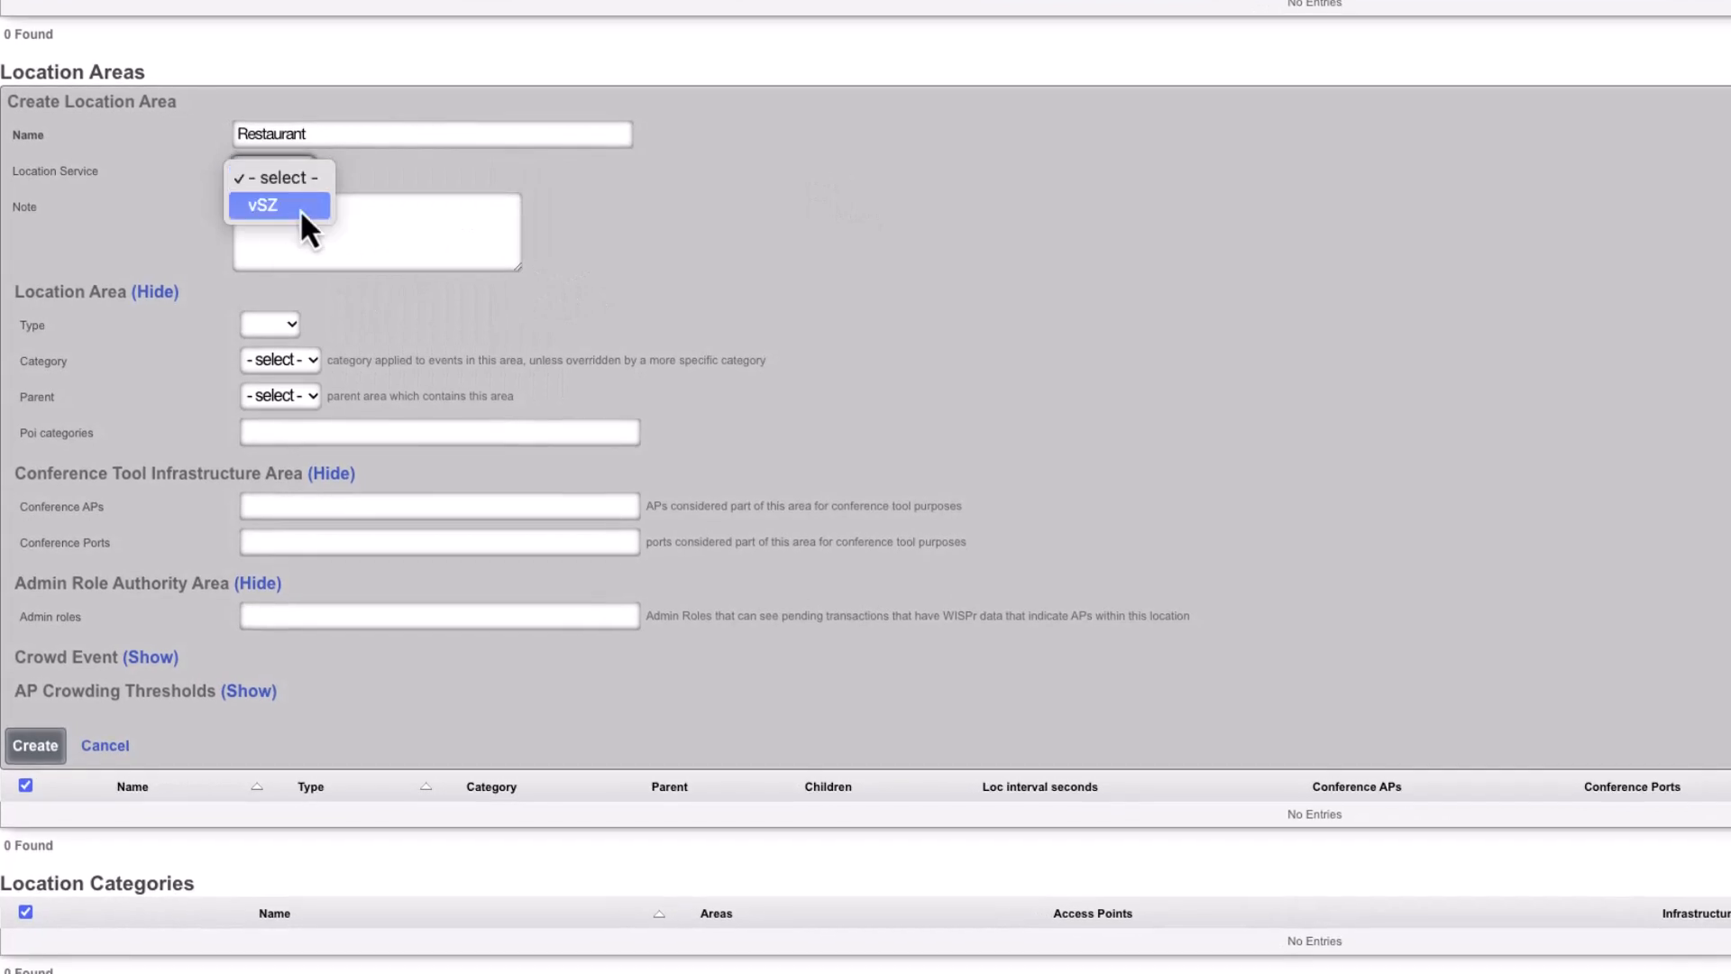
left_click(299, 207)
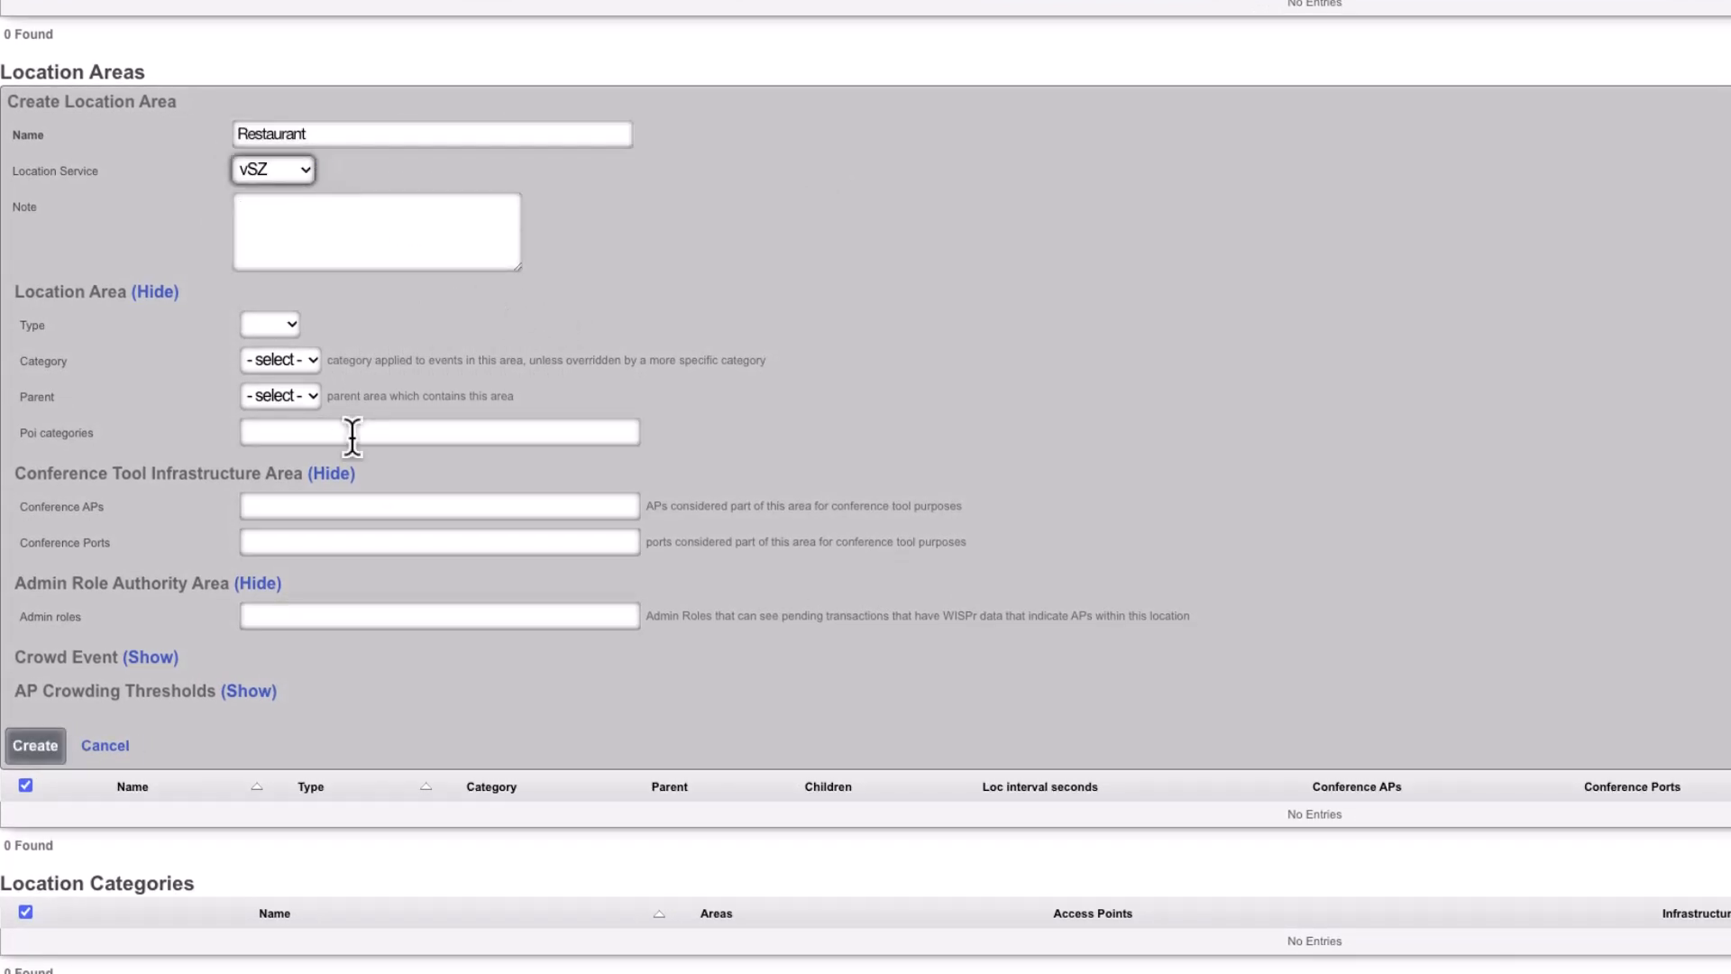
Add the Restaurant access point to the area's conference APs and create the location area
left_click(308, 497)
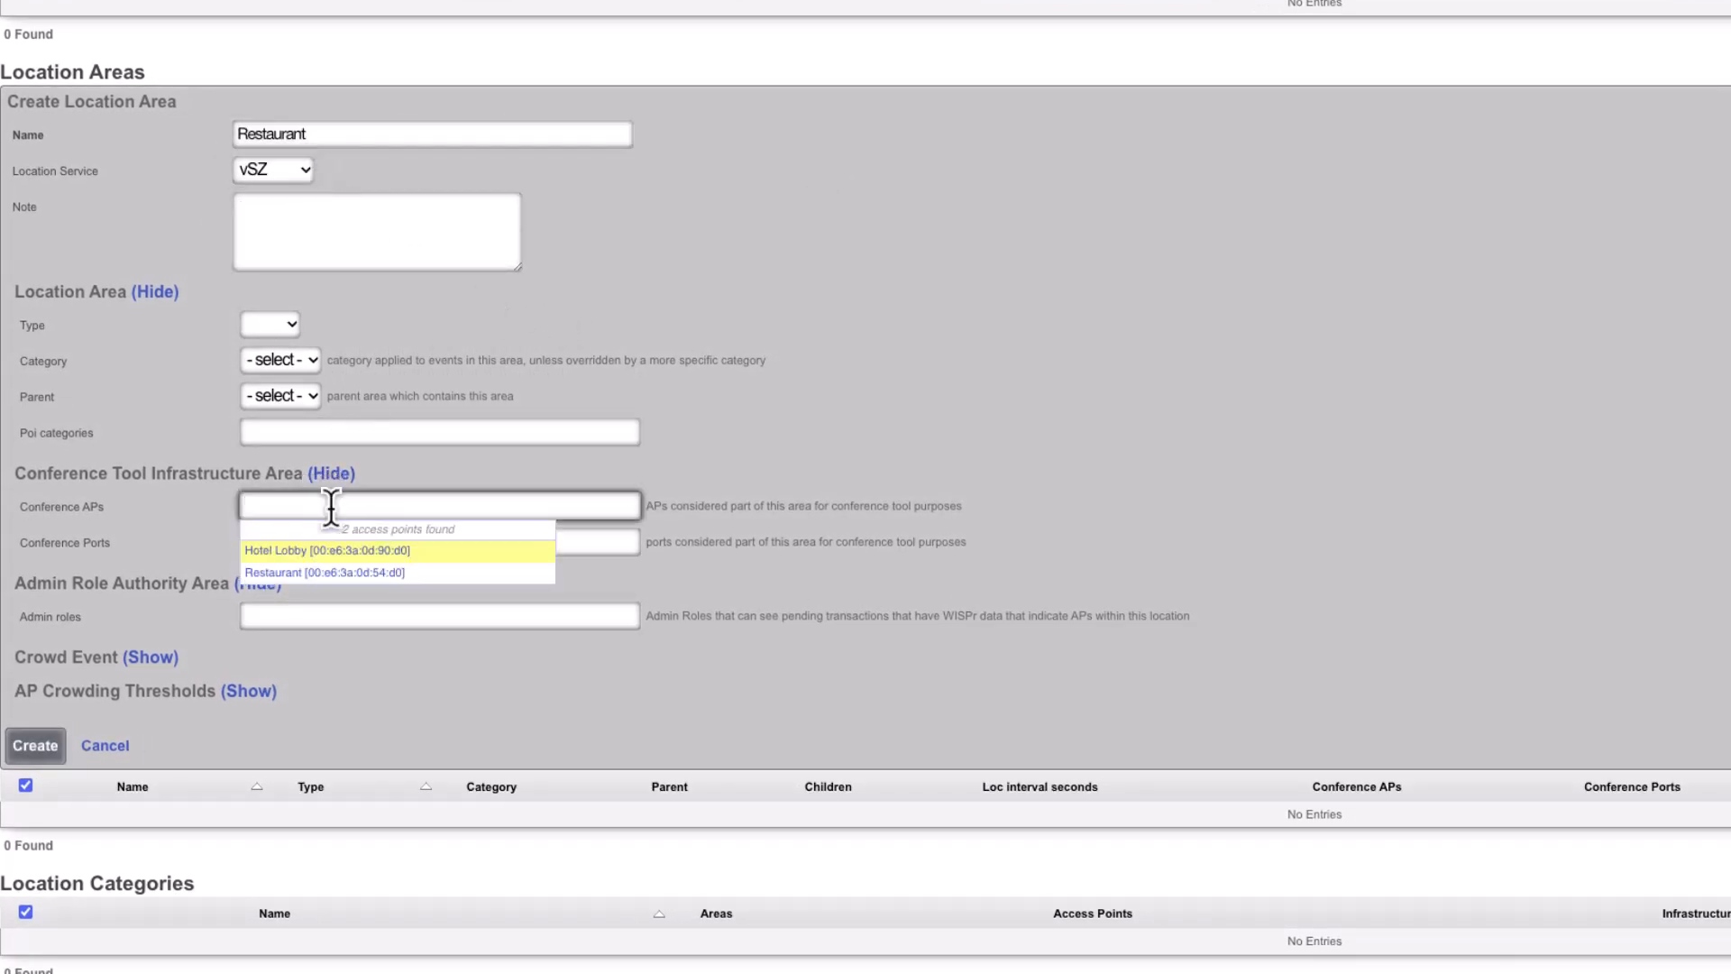
left_click(306, 573)
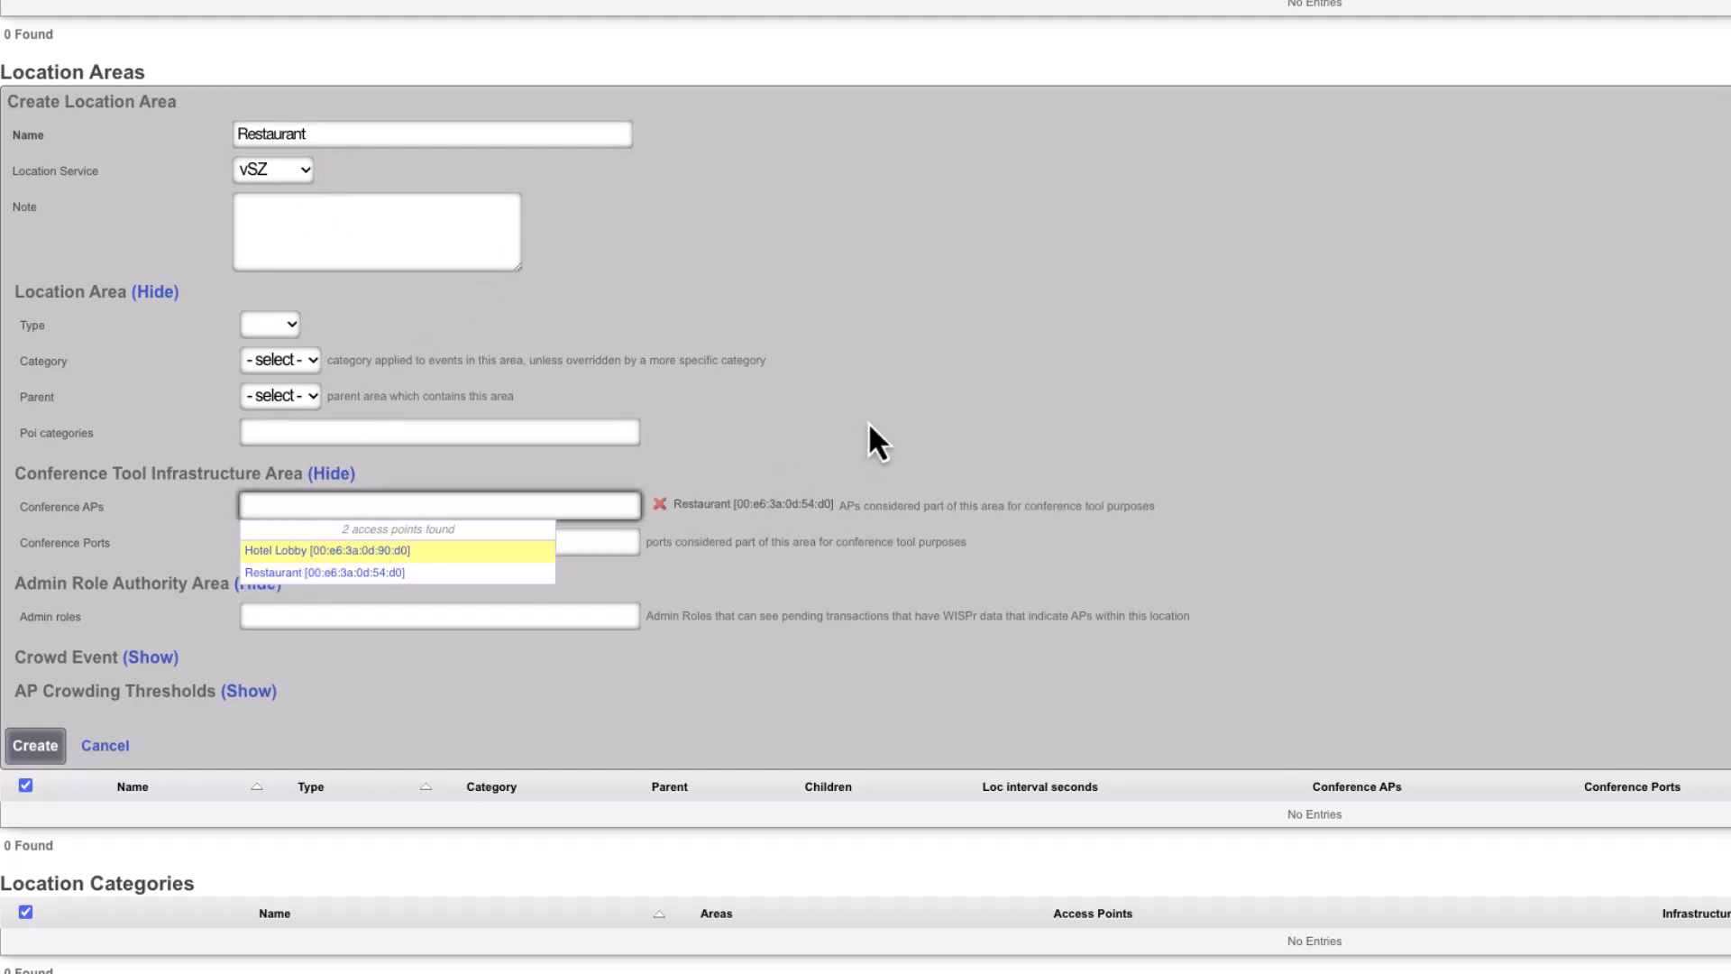
left_click(34, 747)
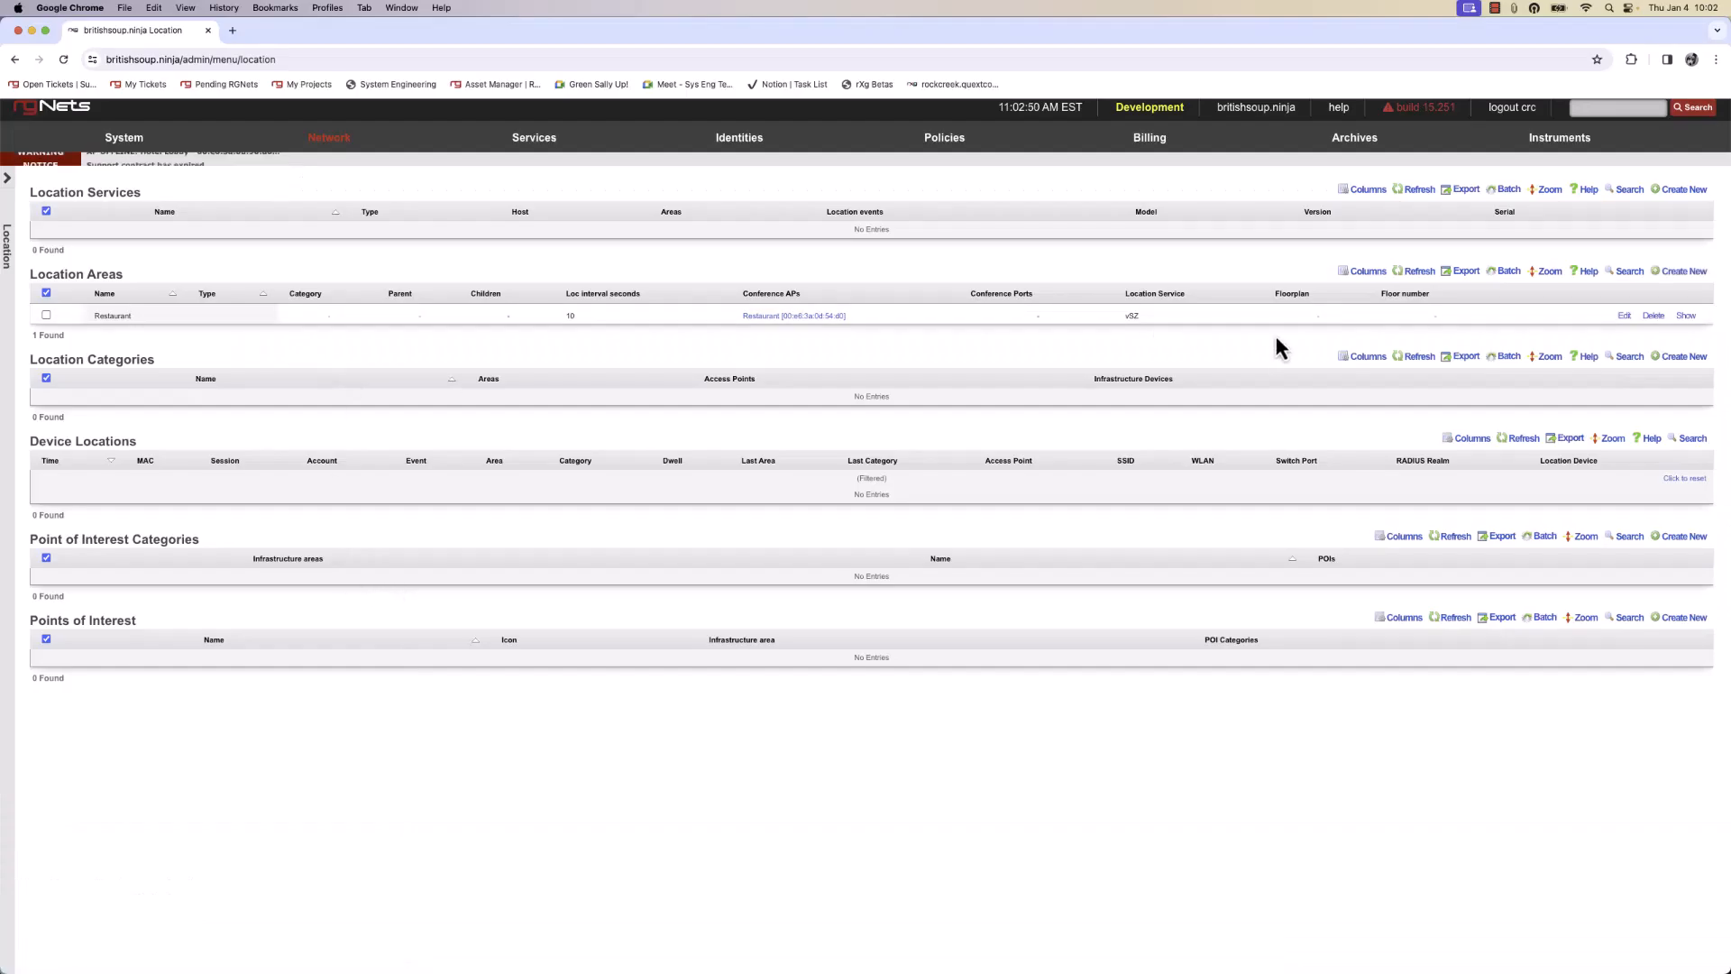
left_click(1683, 273)
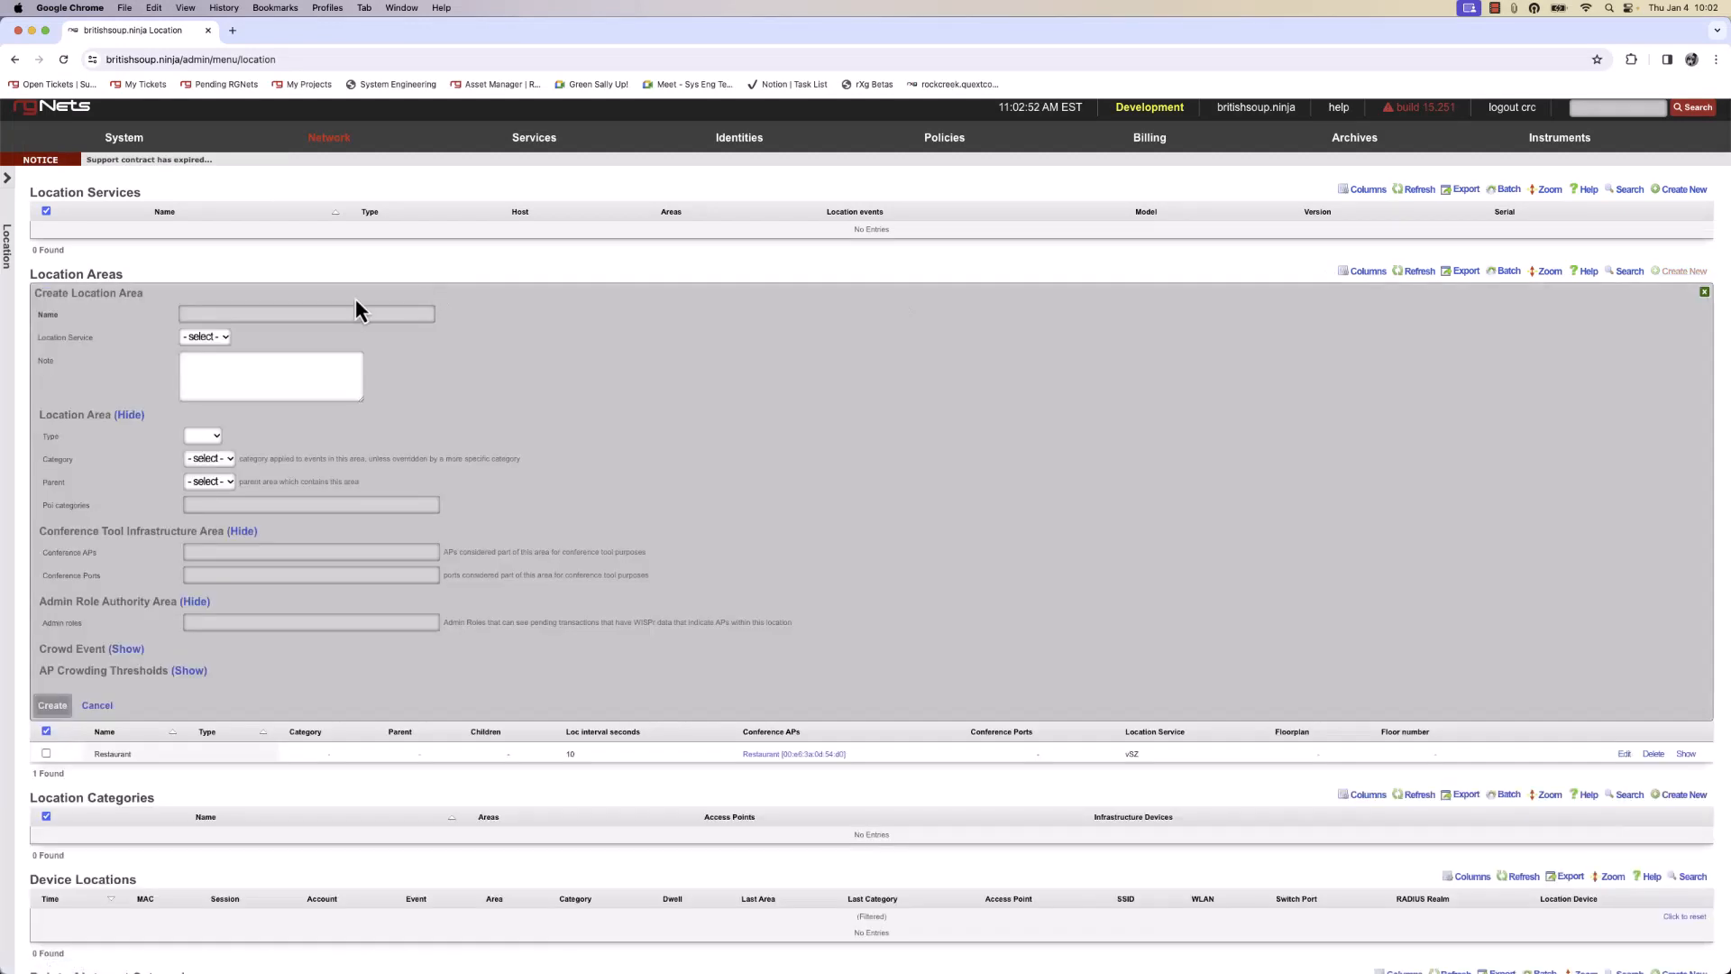
left_click(278, 316)
type("Lobby")
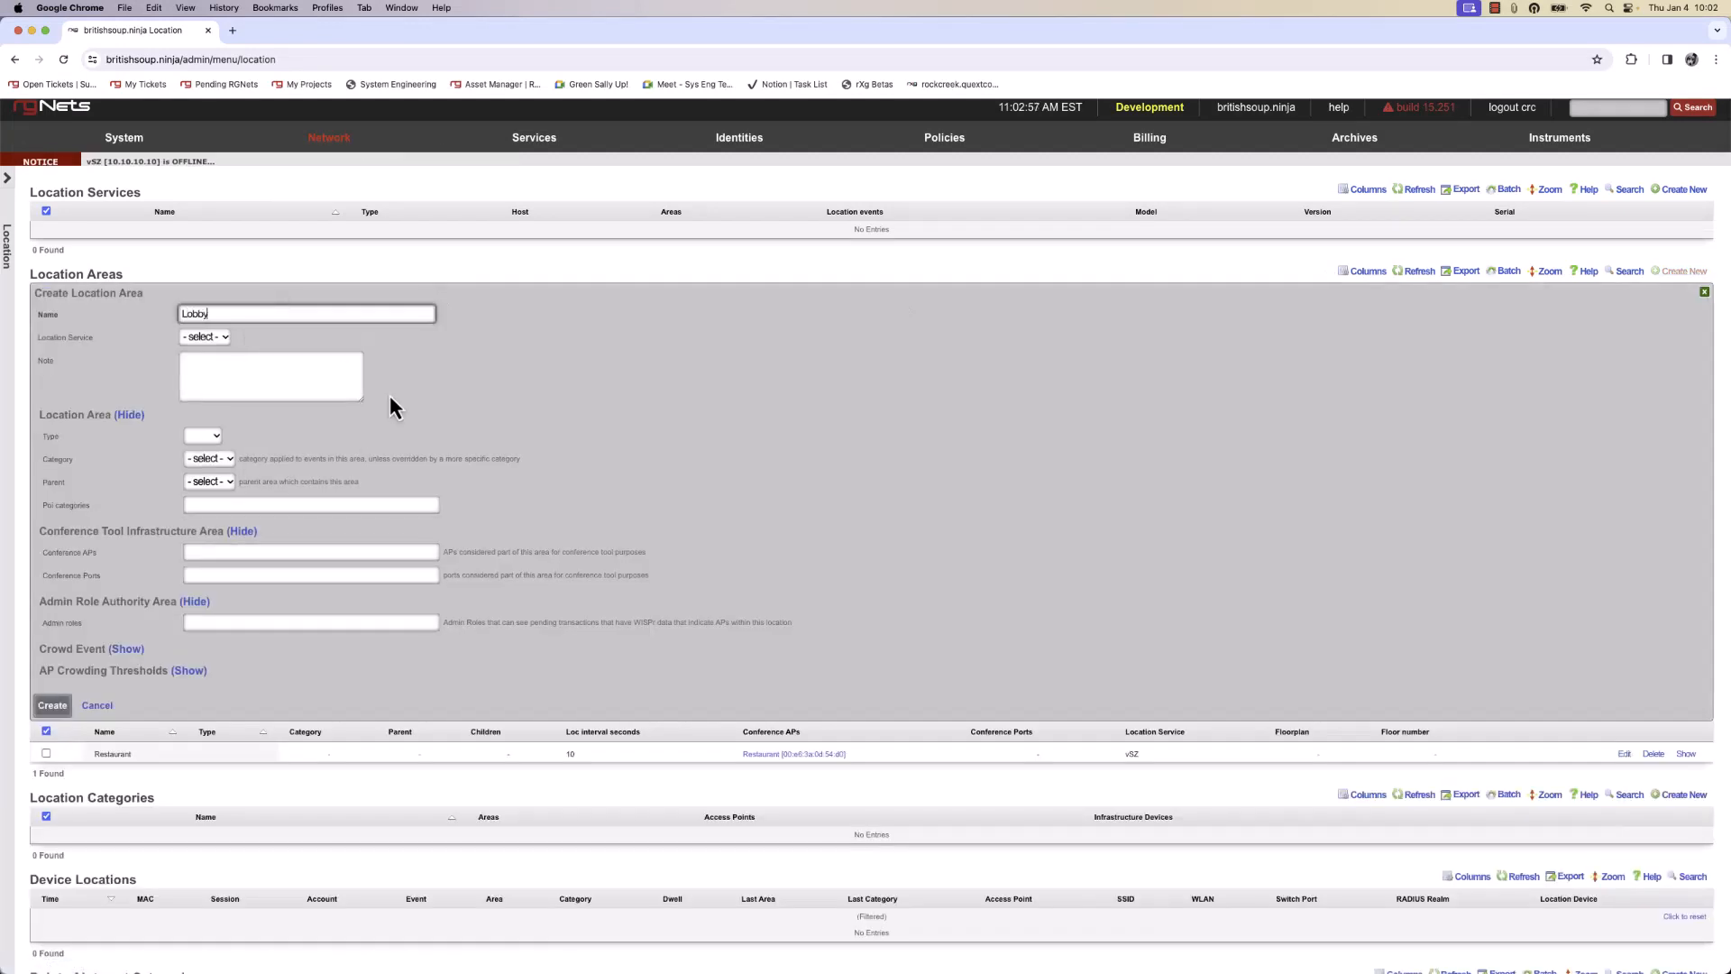
left_click(214, 340)
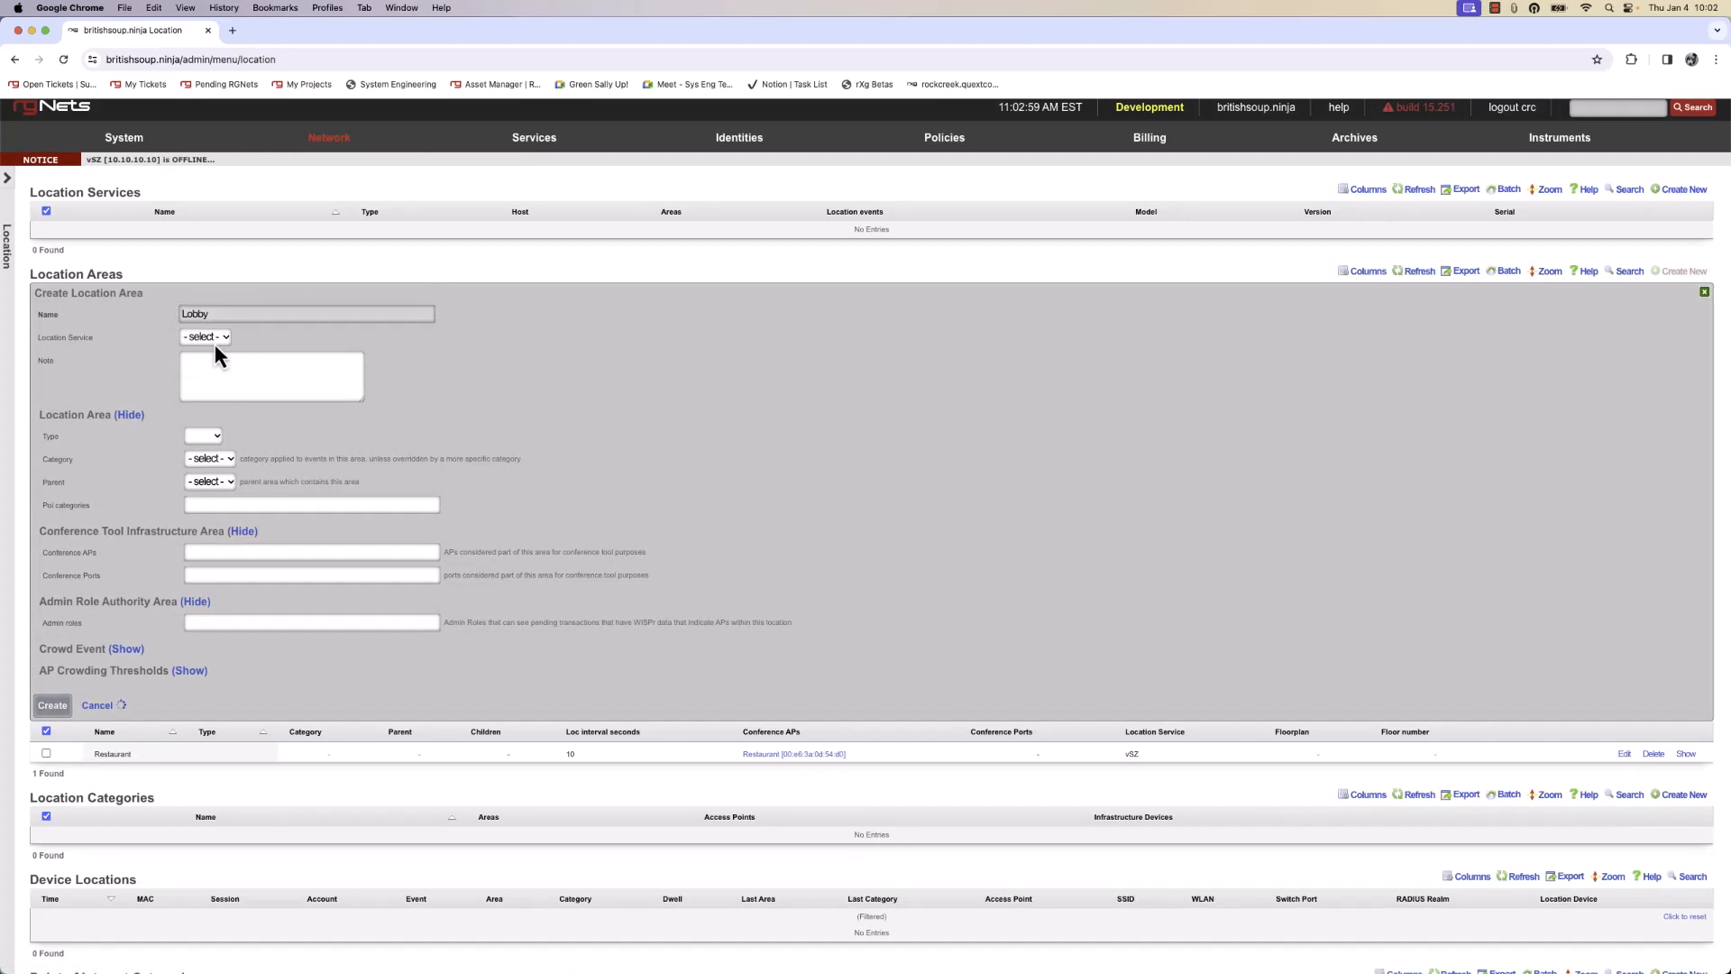
left_click(221, 362)
left_click(227, 550)
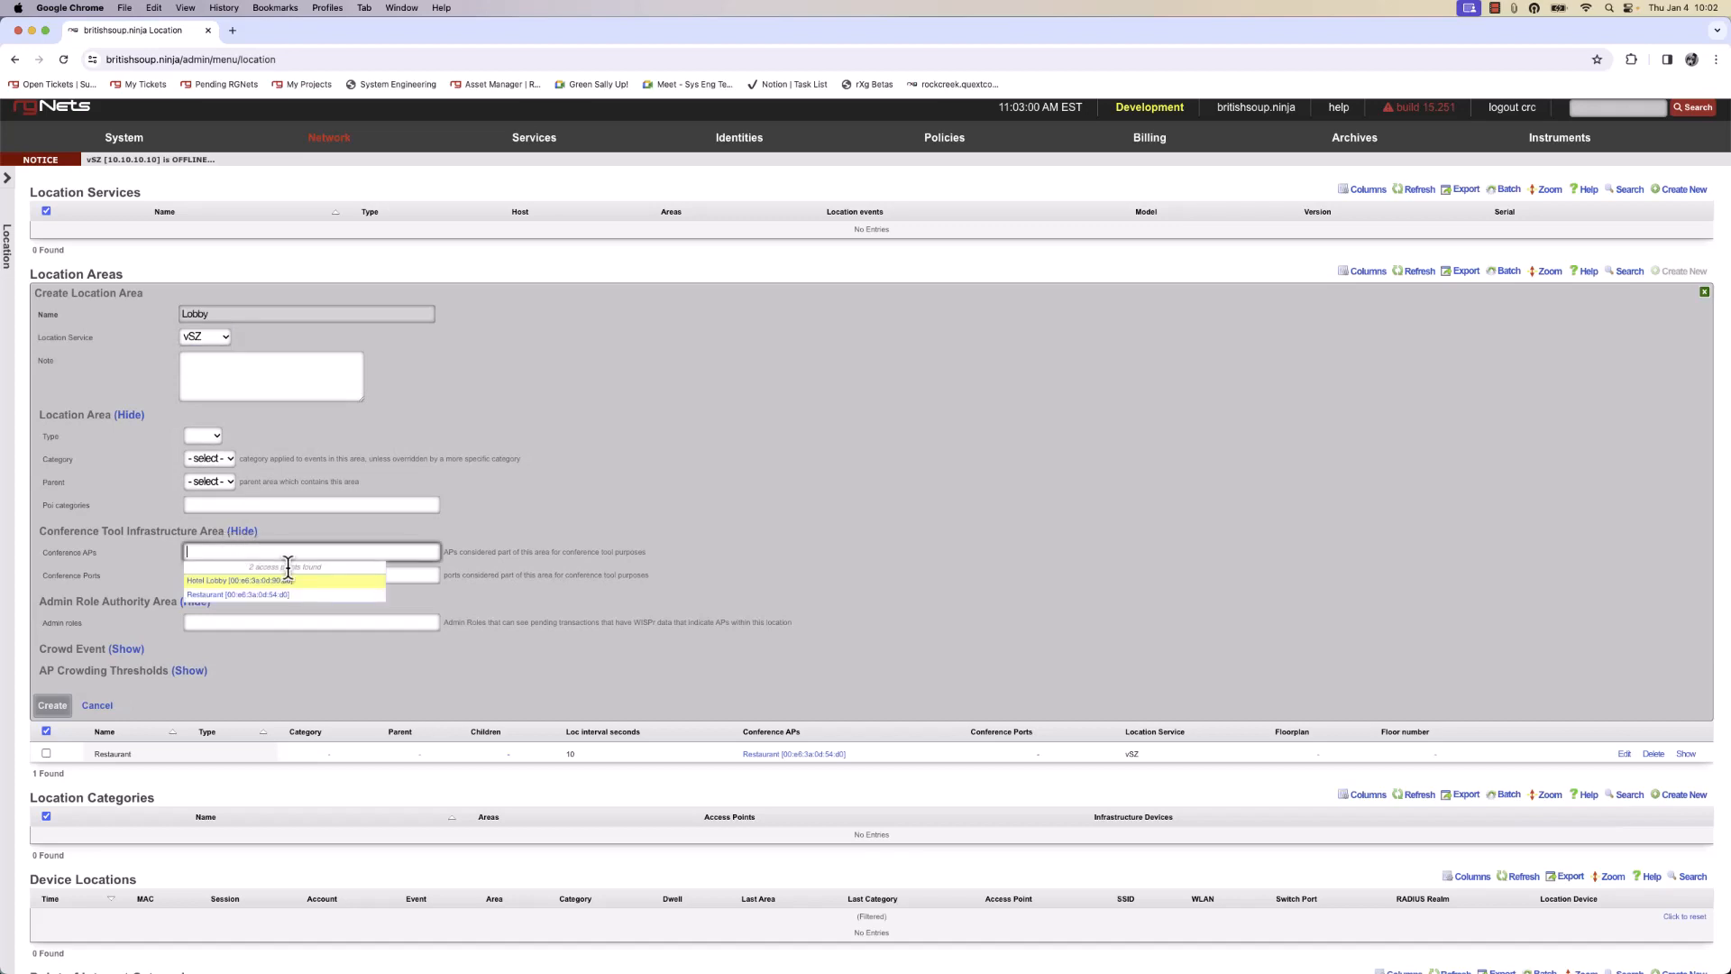
left_click(99, 705)
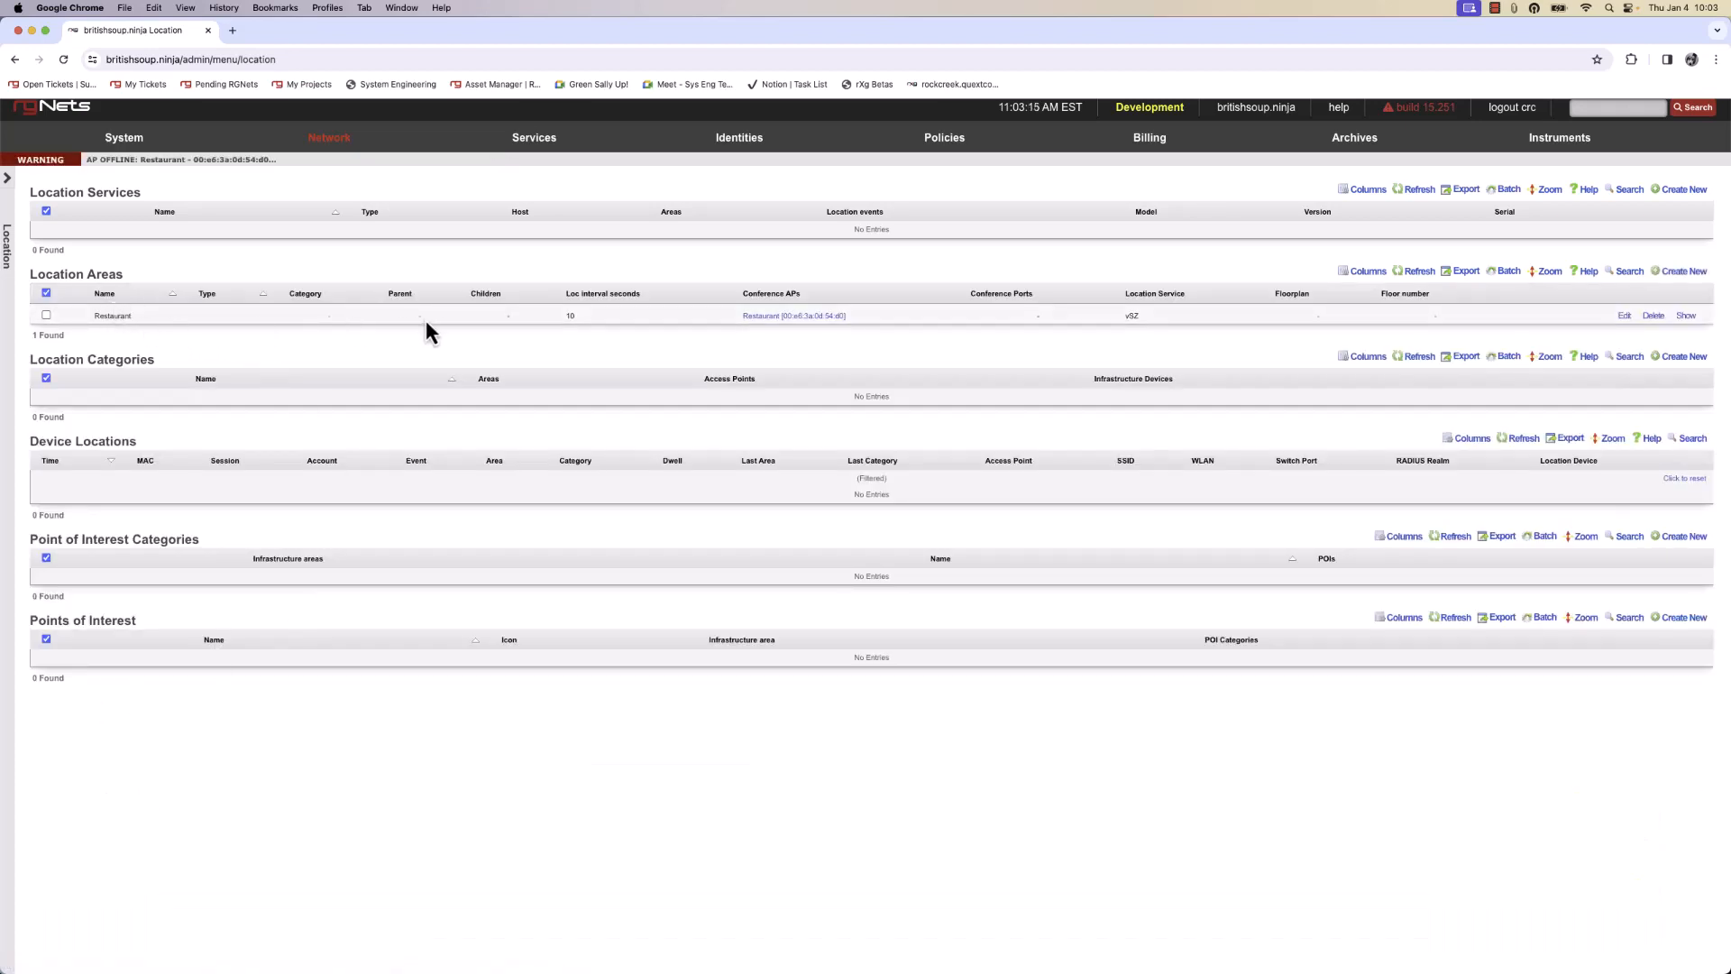
Start a new space-time event trigger named 20% Off Restaurant Coupon and apply it to the Accounts policy
mouse_move(947, 144)
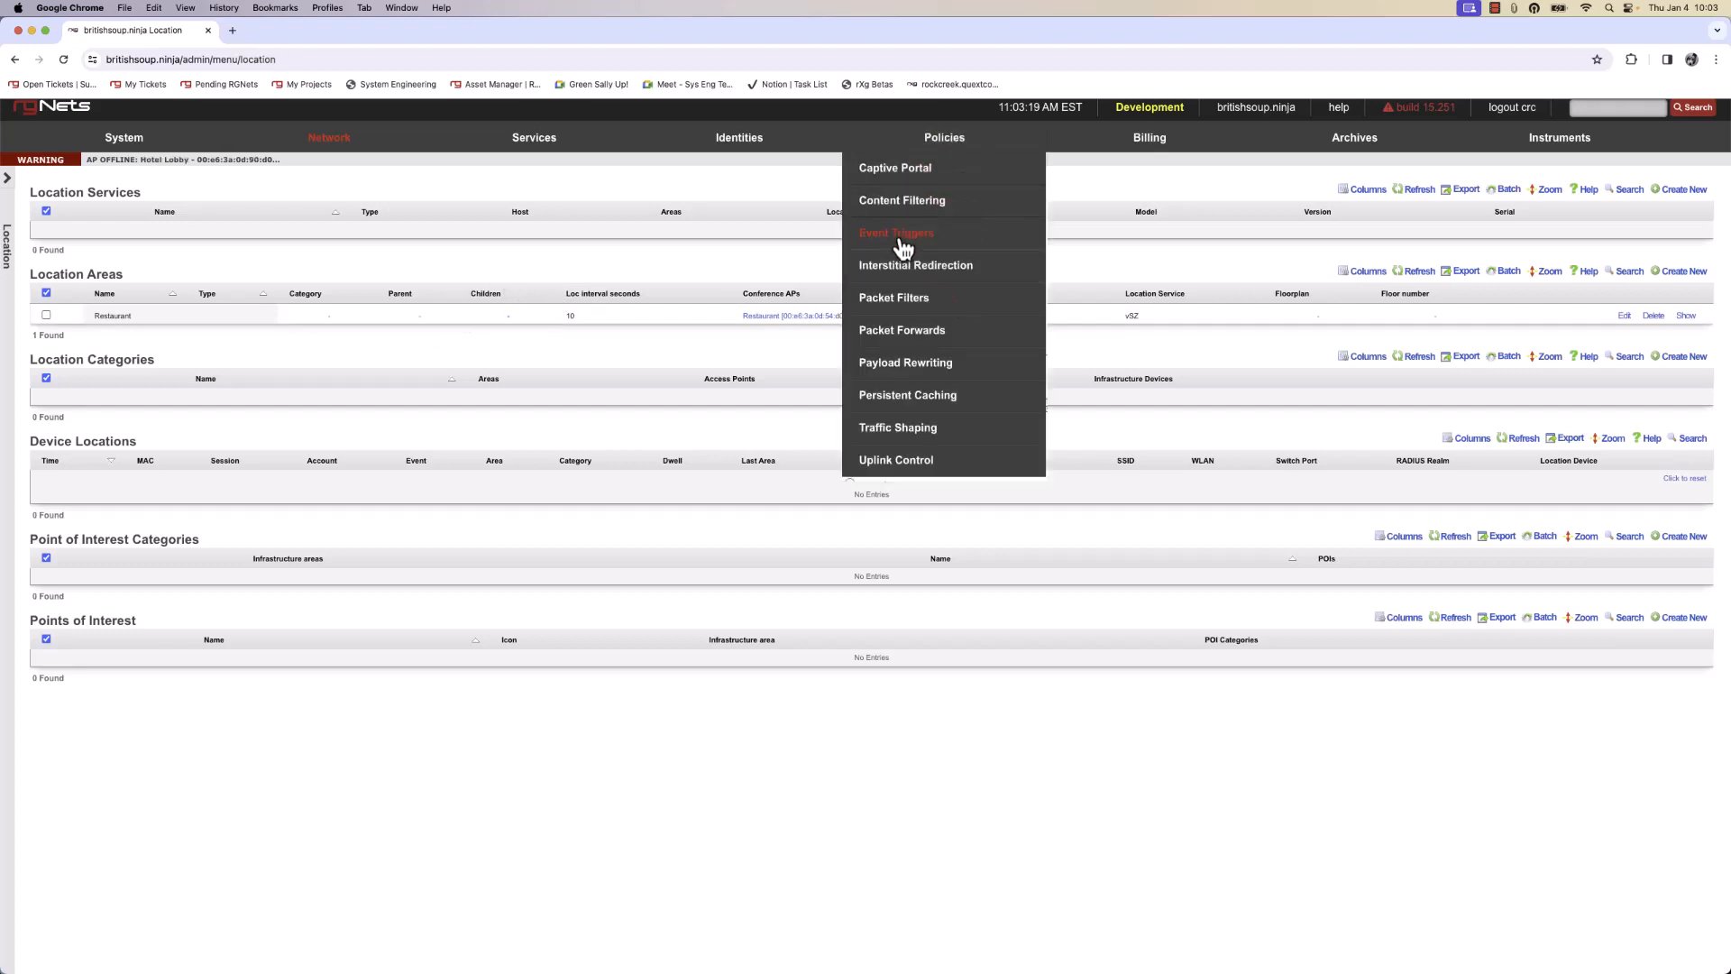
left_click(901, 240)
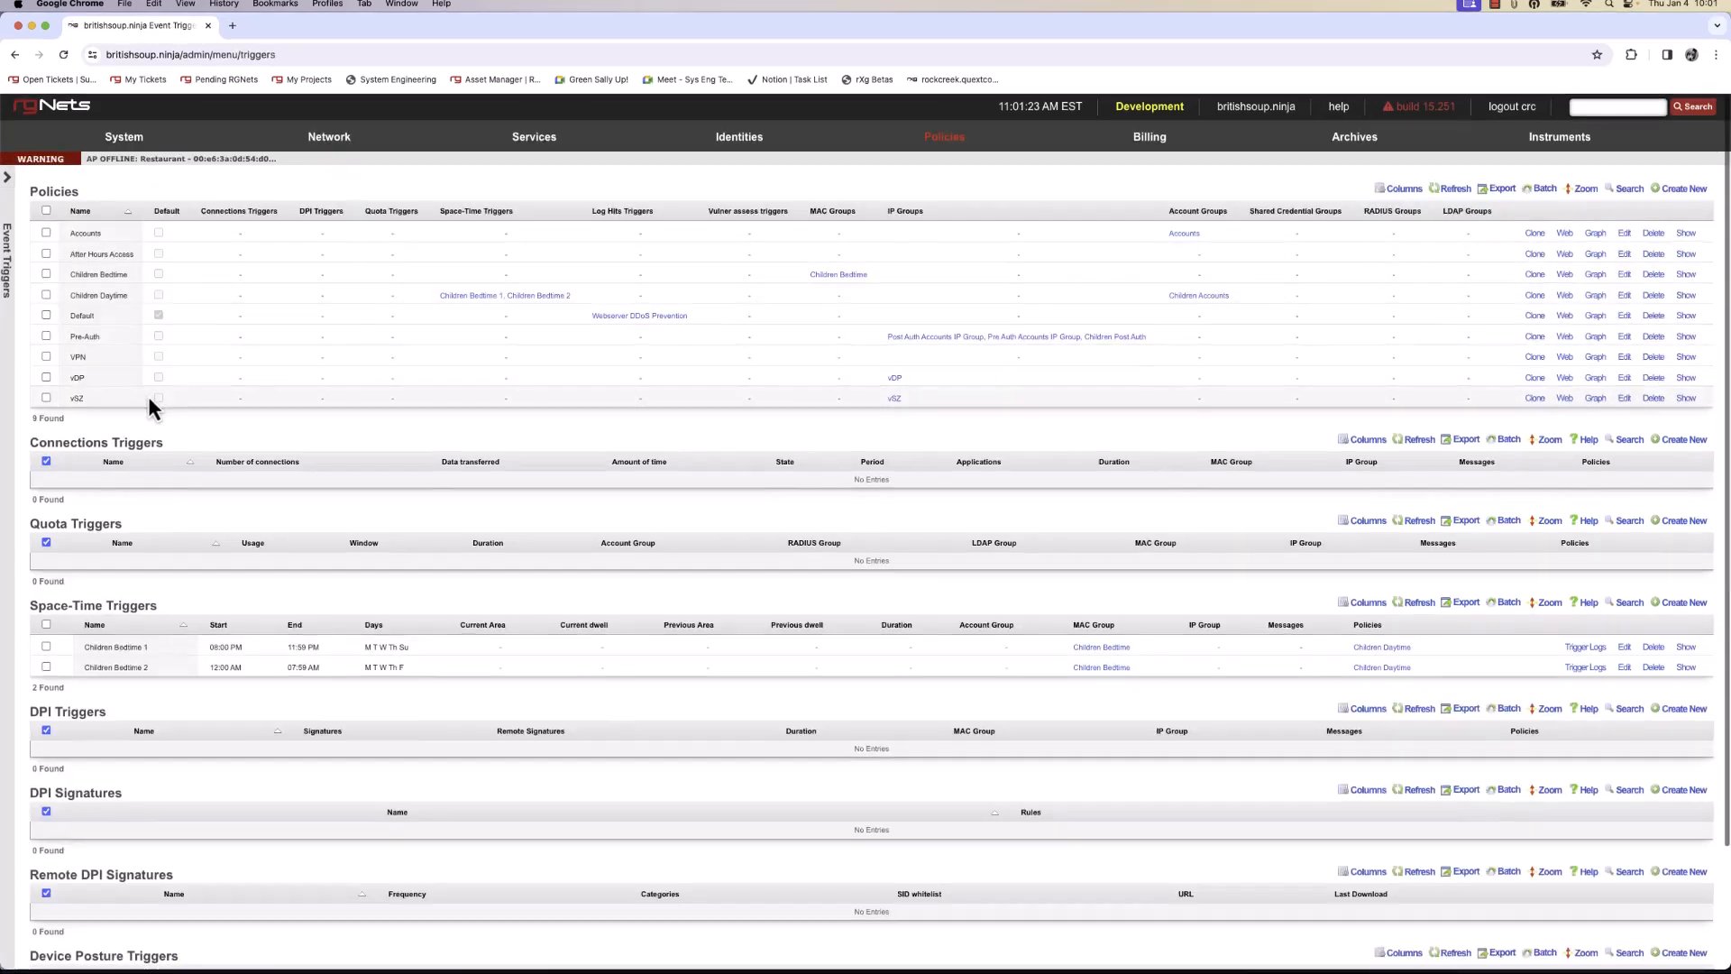
scroll(148, 397, "down", 2)
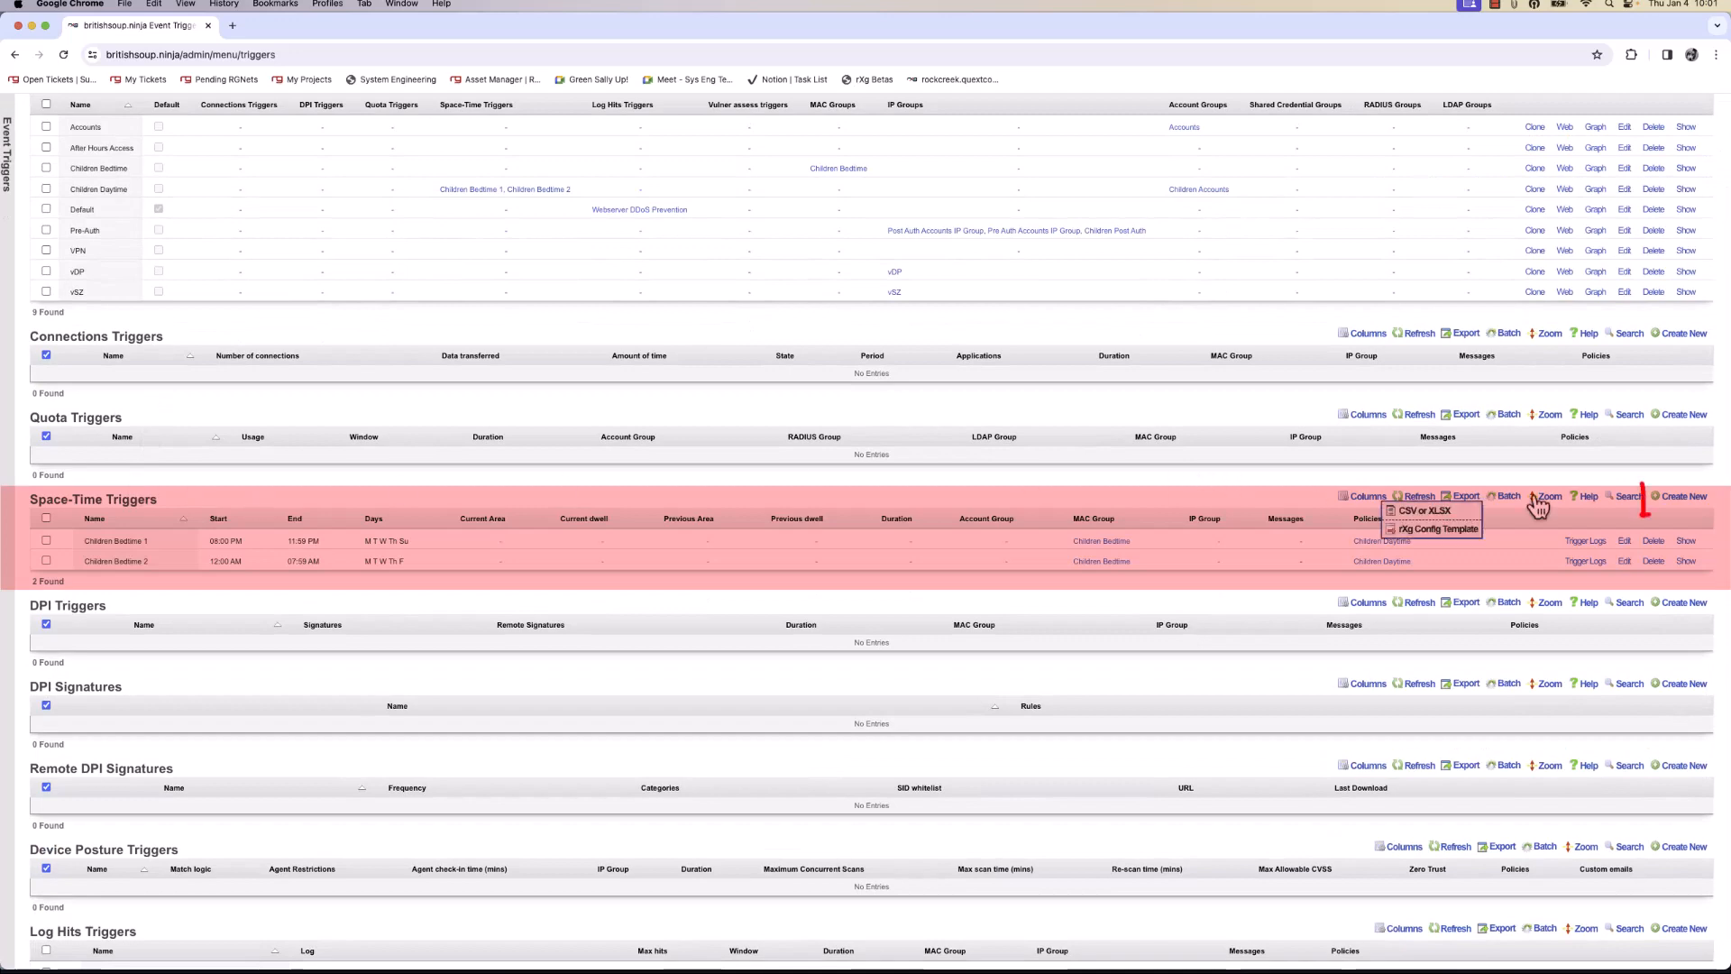
left_click(1676, 496)
left_click(303, 538)
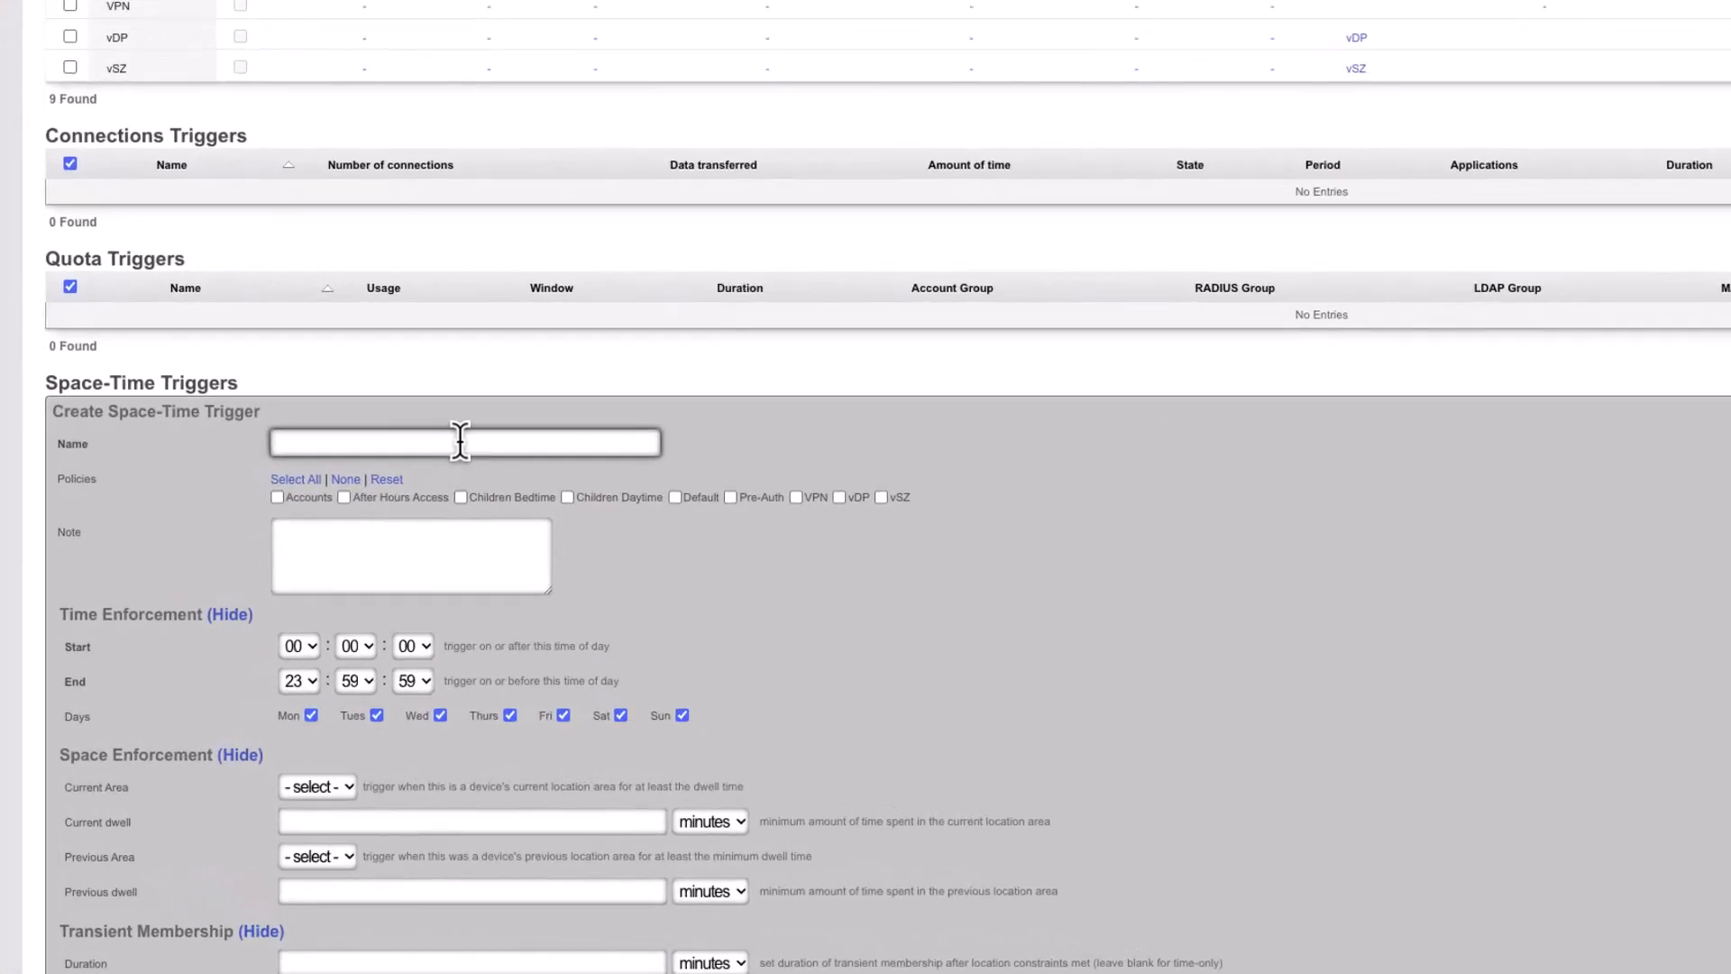
type("20% Off Restaurant Coupon")
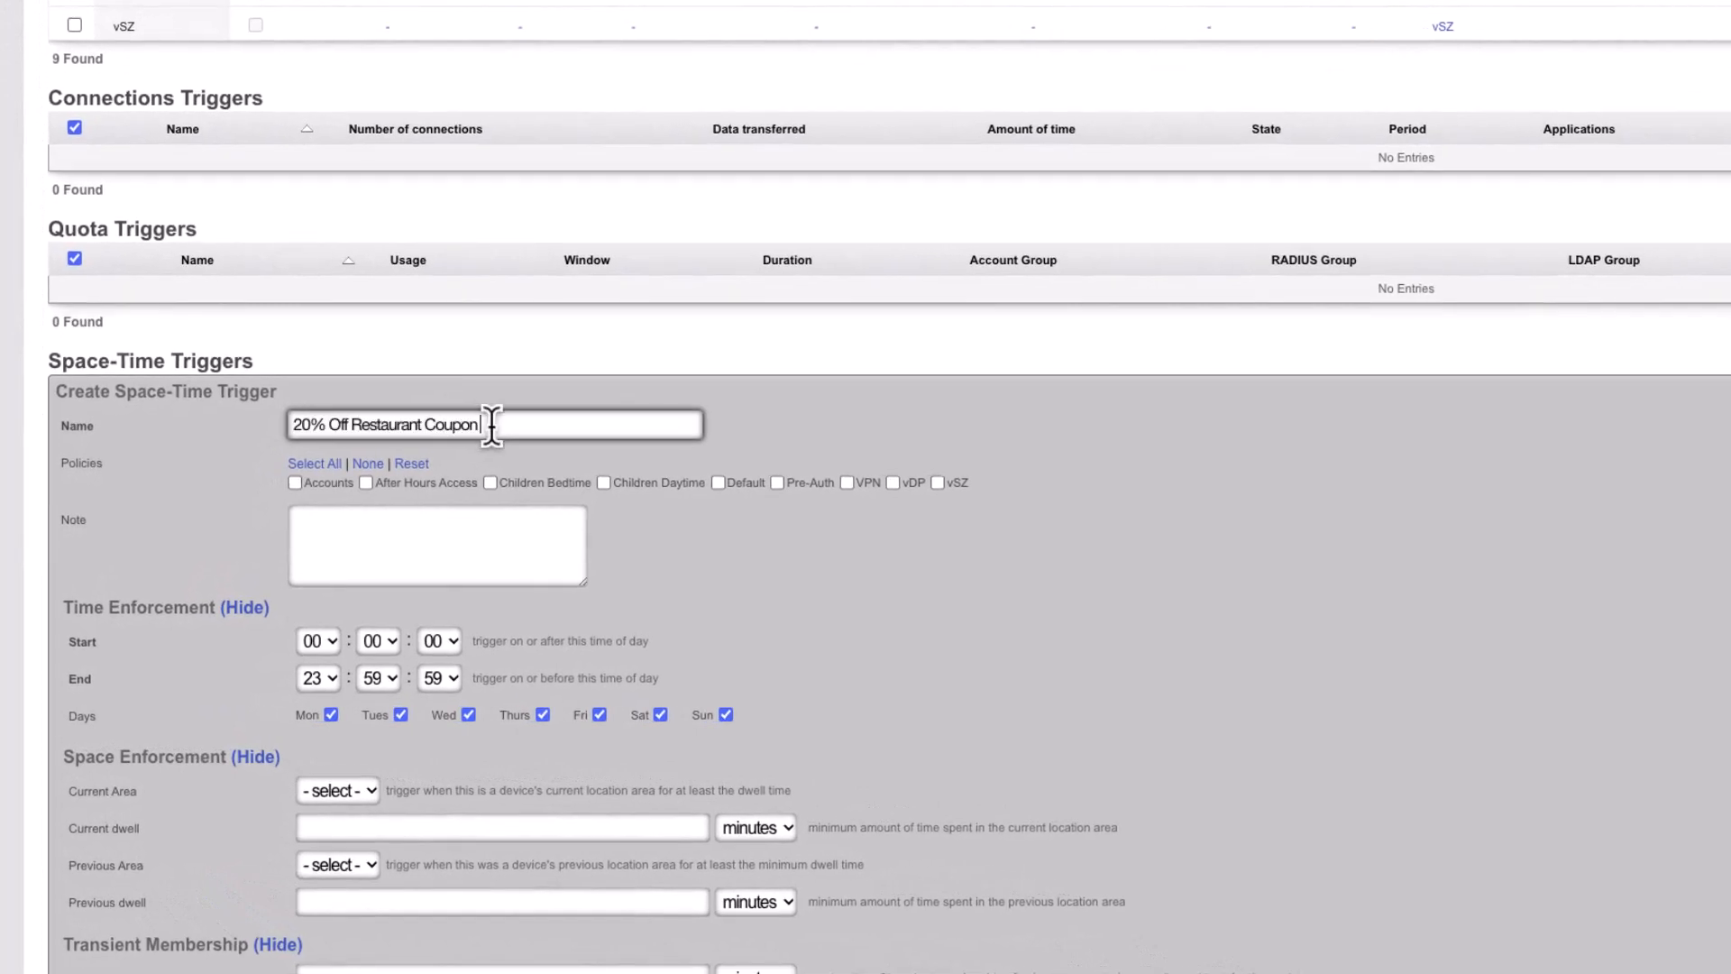
scroll(495, 425, "down", 3)
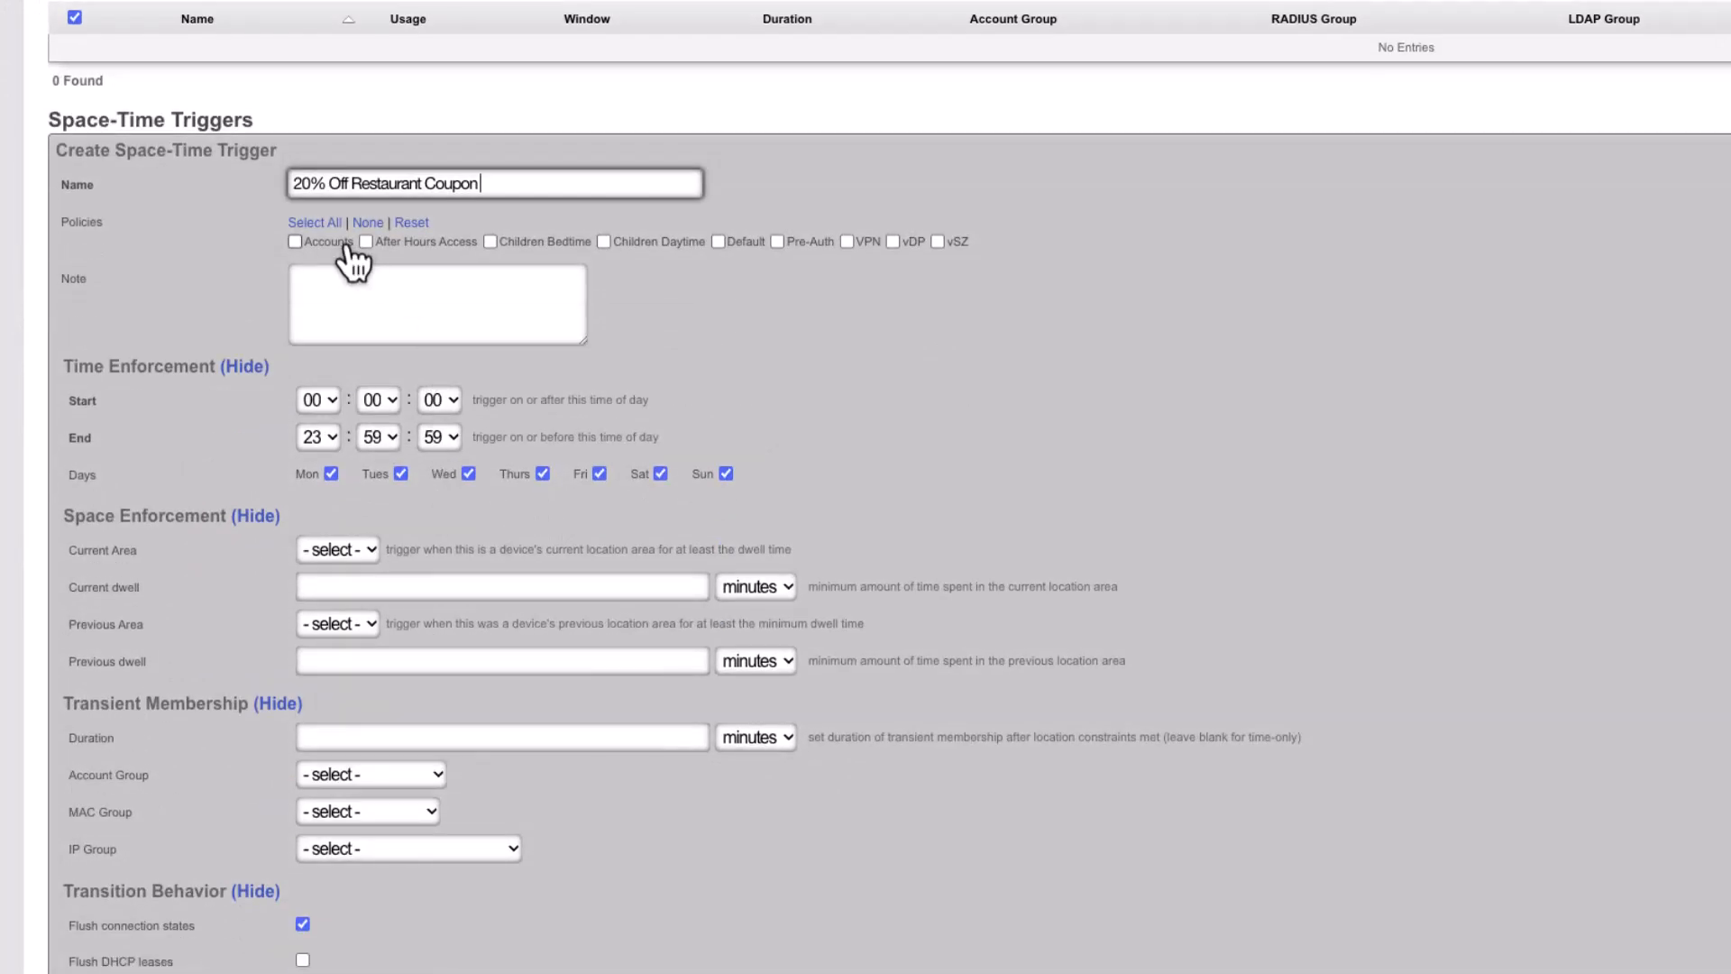
left_click(294, 243)
Set the trigger's current area to Restaurant with a current dwell of 5 minutes
scroll(240, 259, "down", 2)
scroll(243, 262, "down", 1)
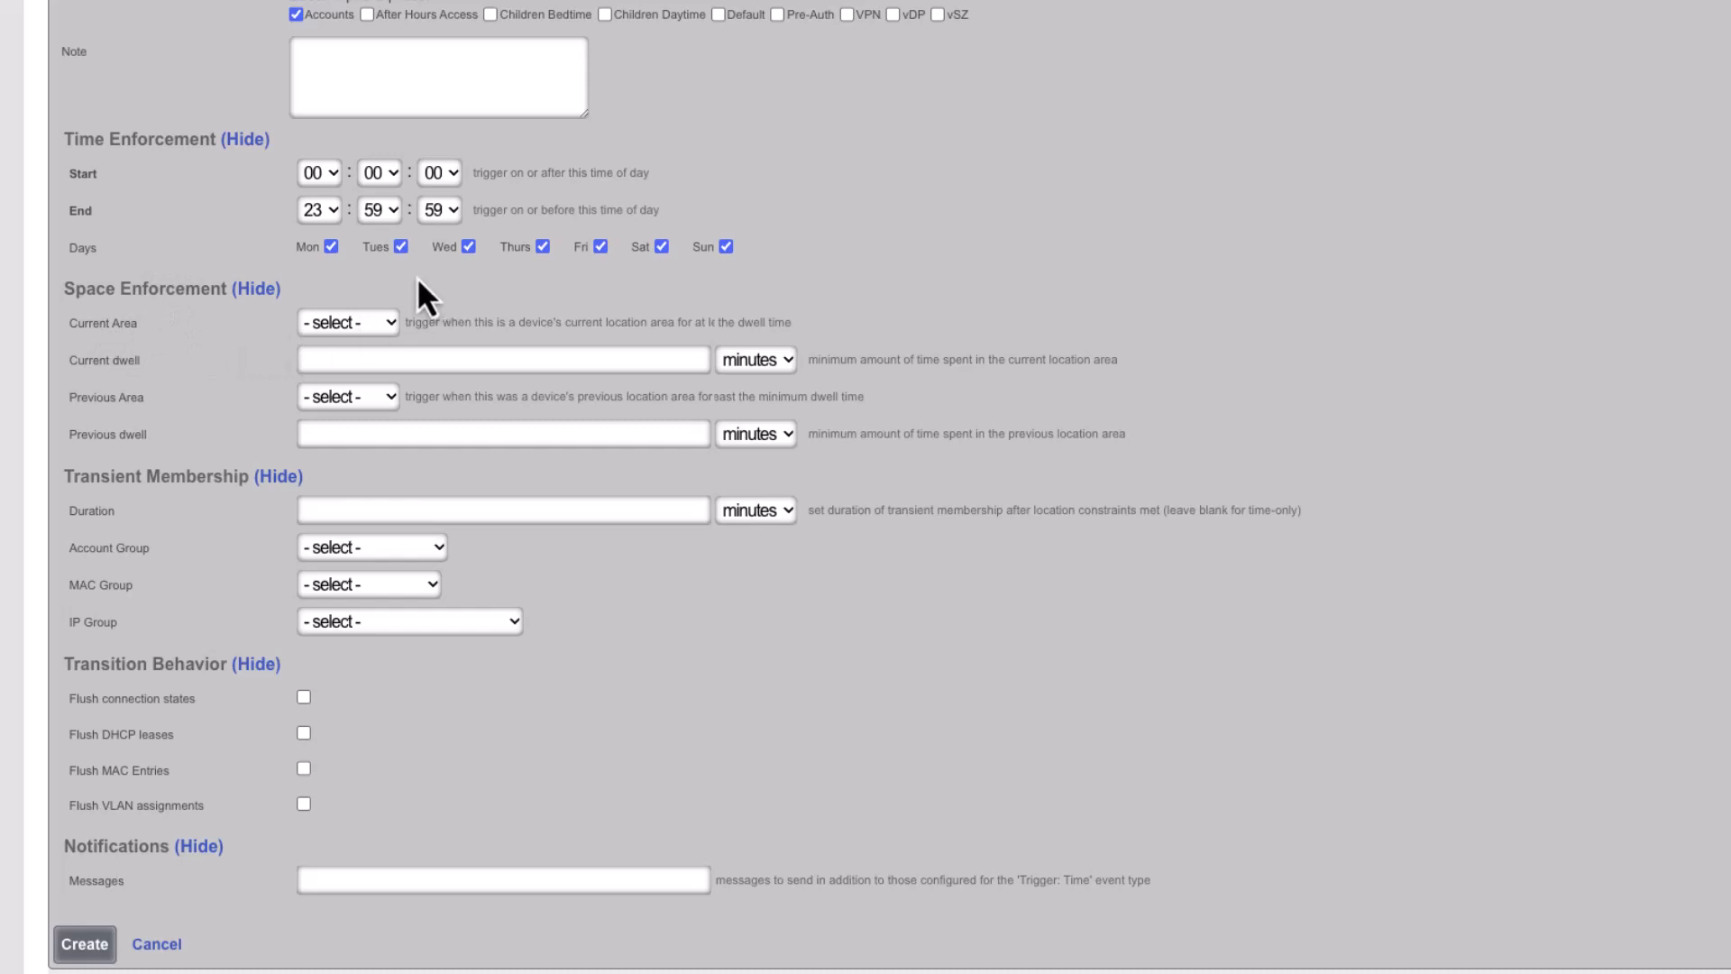
left_click(359, 325)
left_click(344, 350)
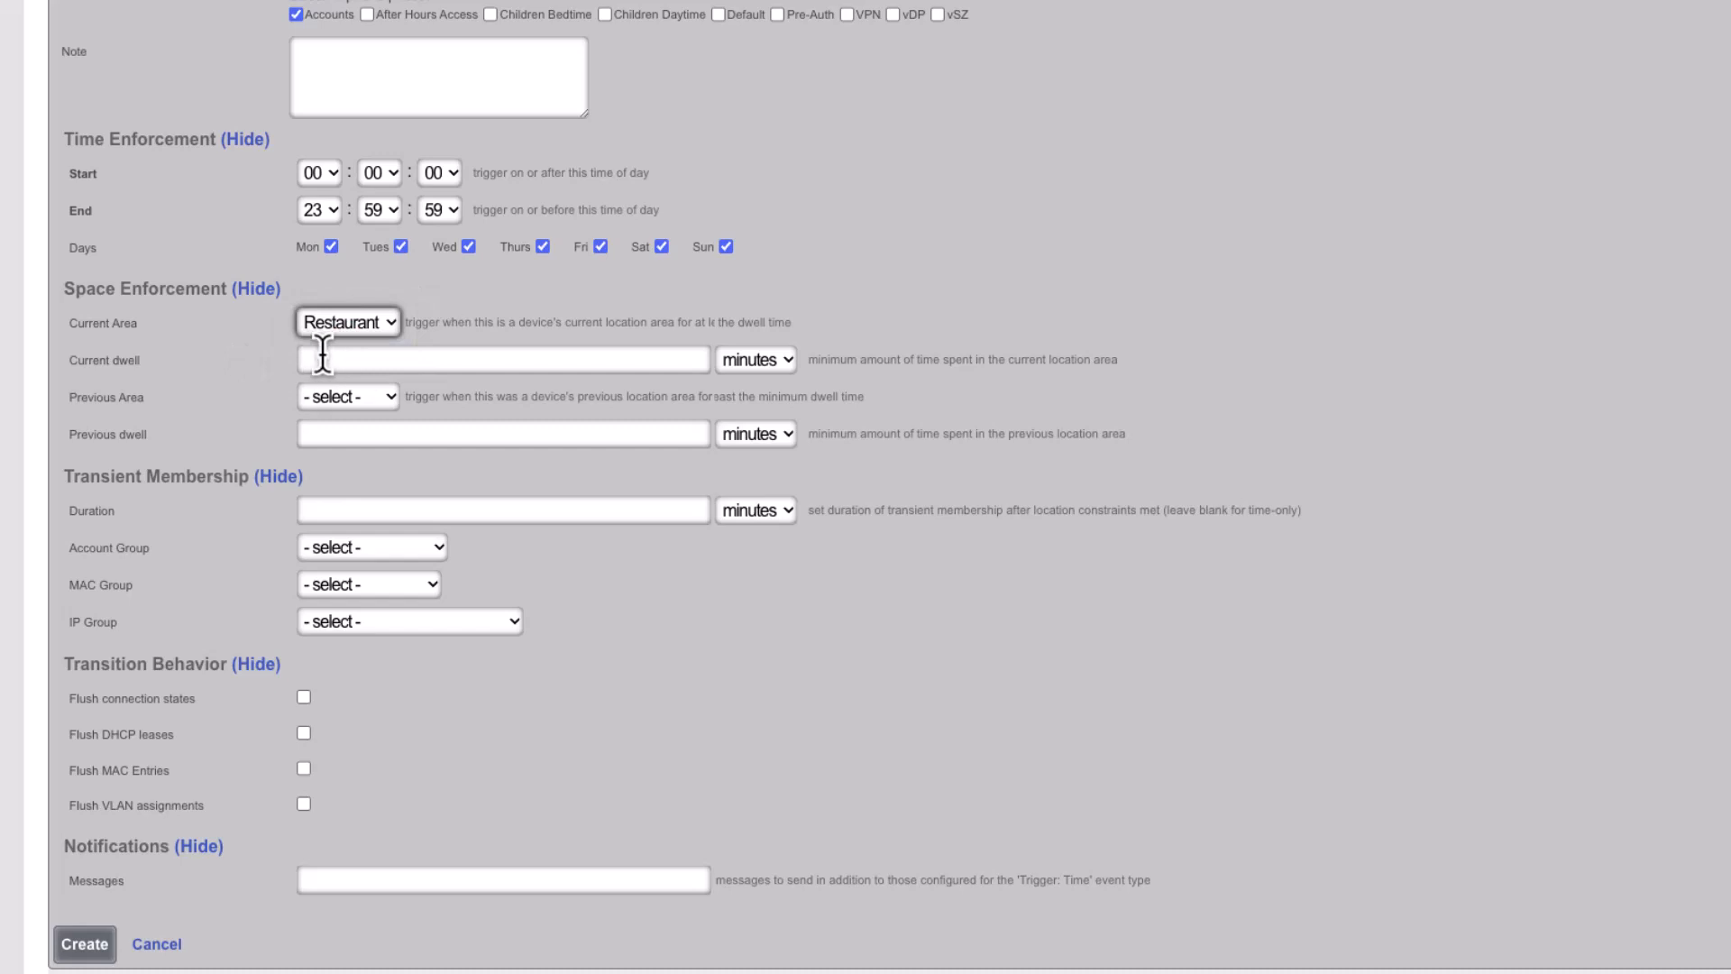
left_click(323, 359)
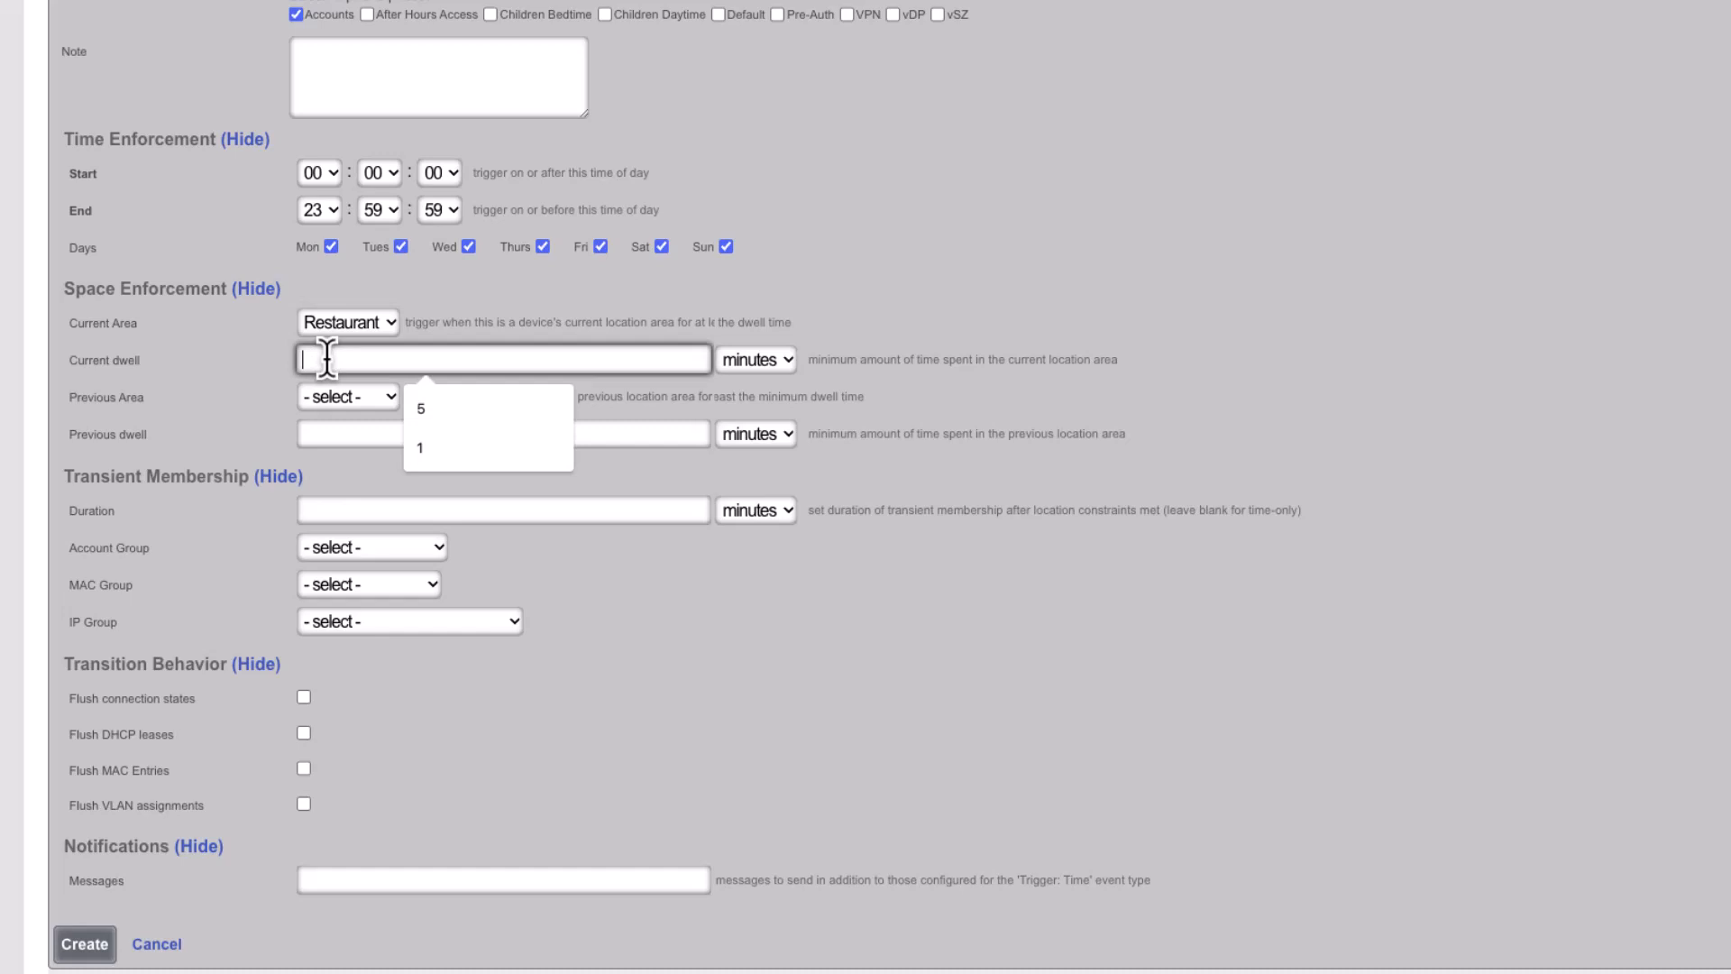
type("5")
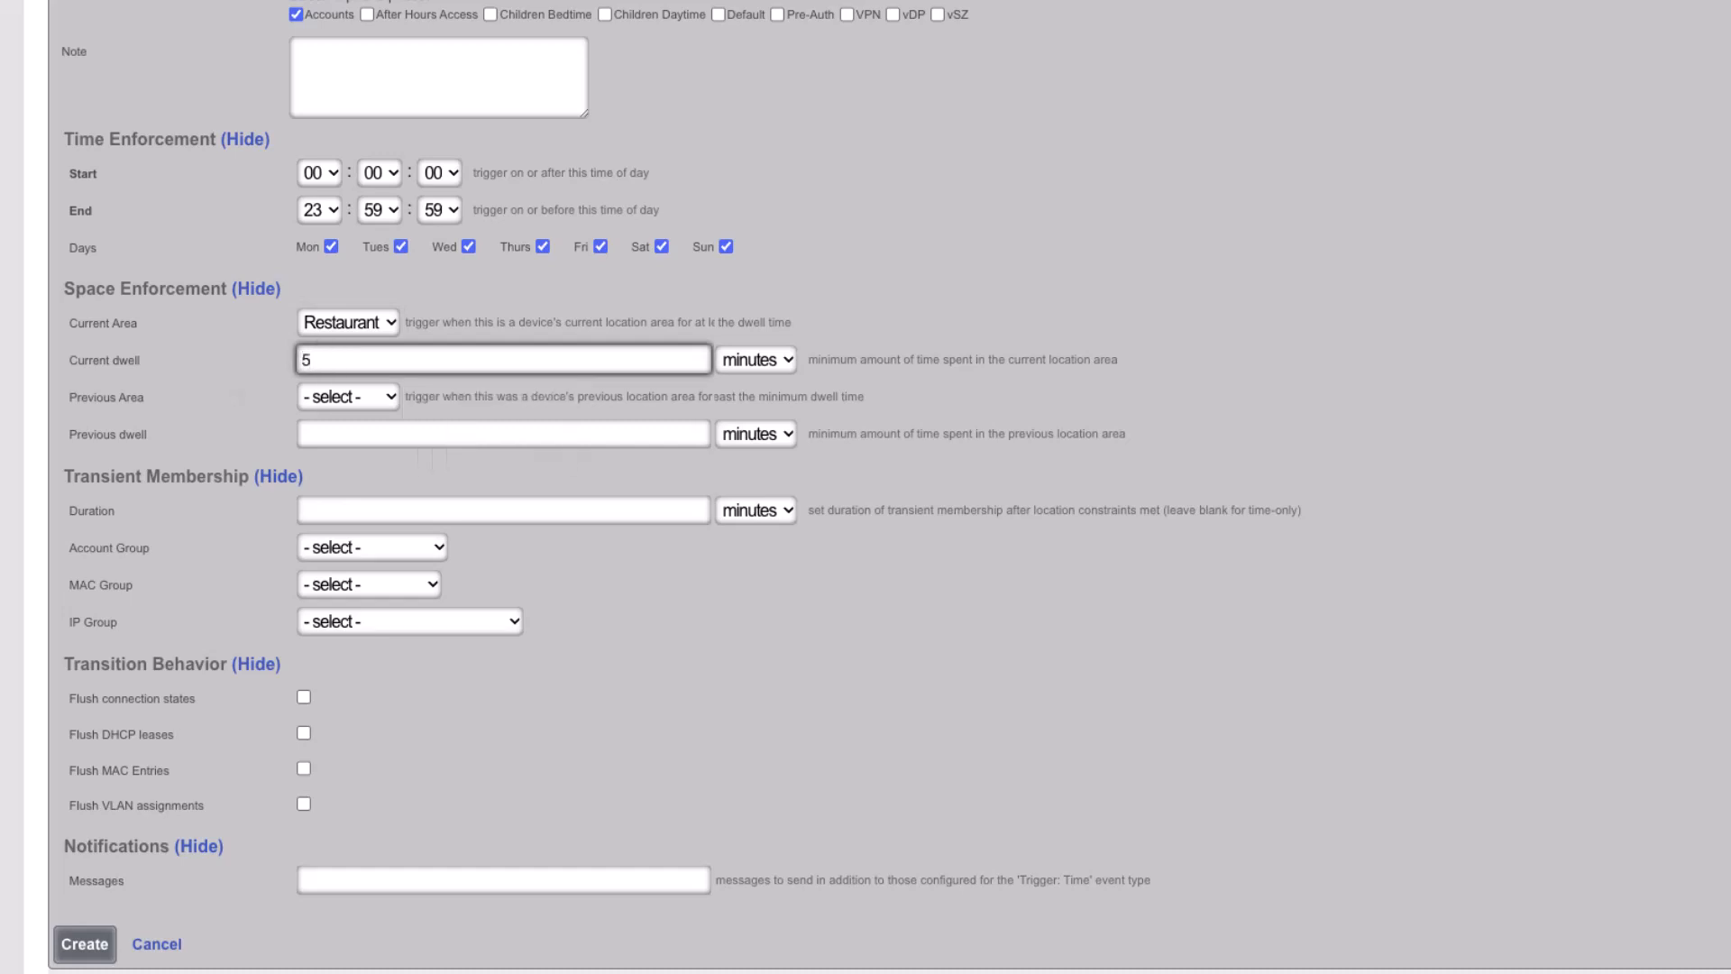
left_click(280, 402)
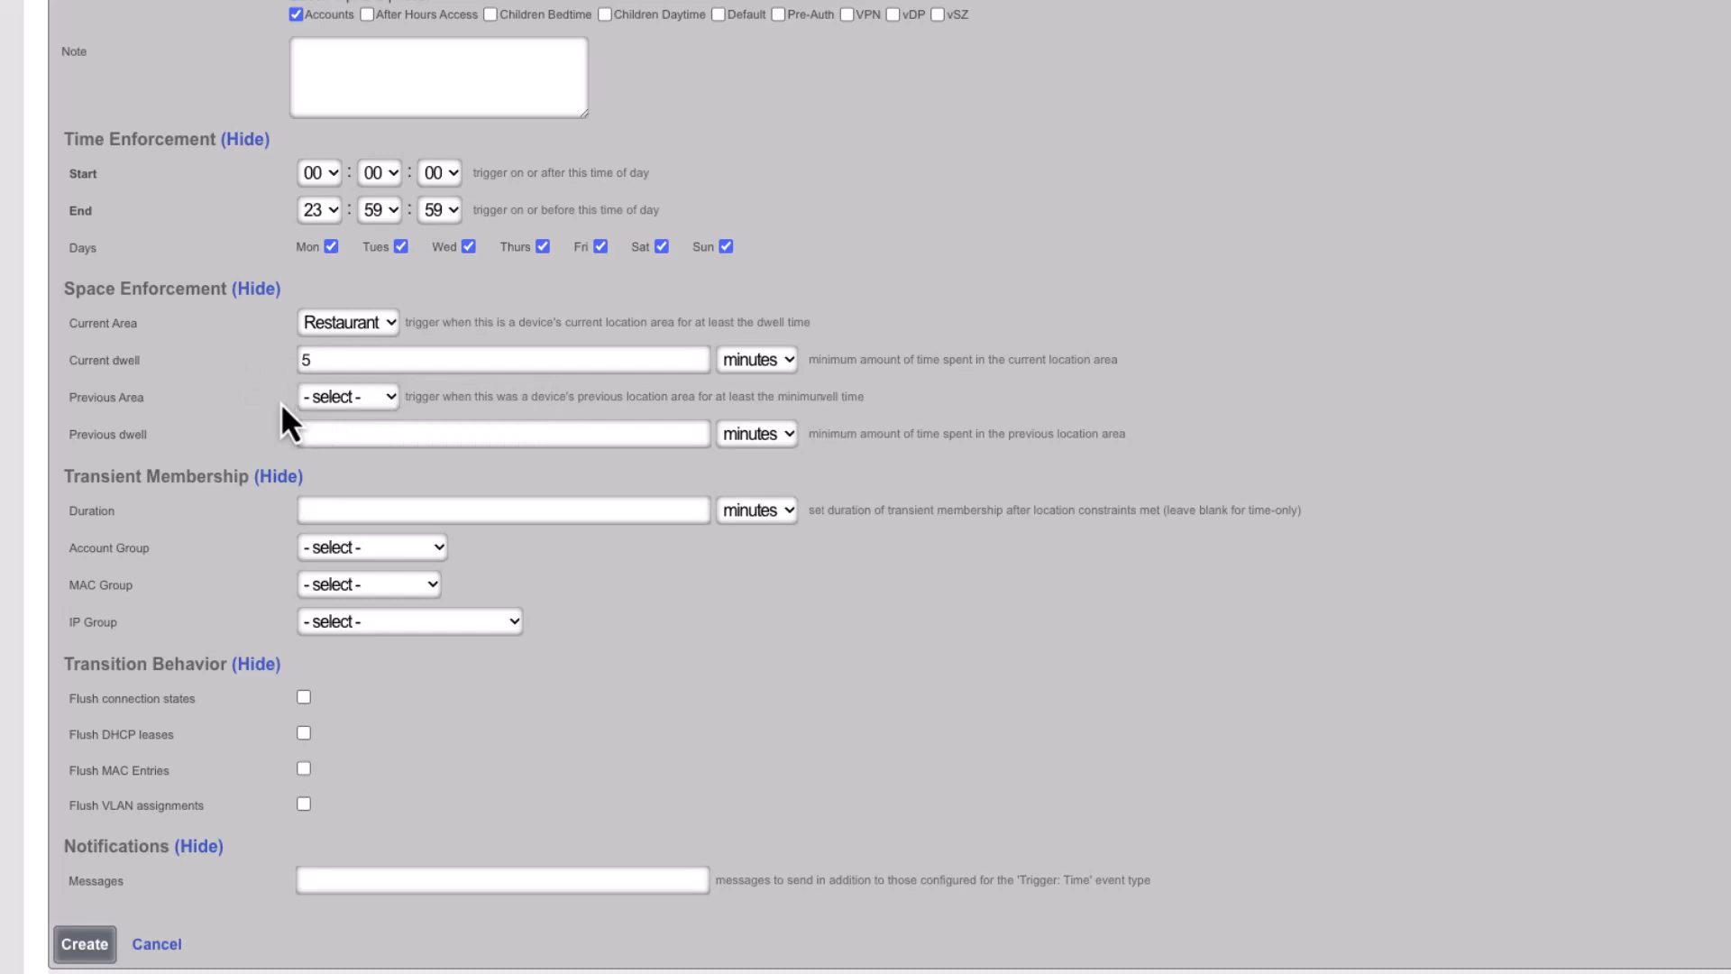
left_click(330, 402)
left_click(386, 402)
left_click(680, 435)
left_click(732, 433)
left_click(762, 377)
left_click(595, 435)
type("1")
left_click(386, 434)
key("BackSpace")
Create the space-time trigger with the entered settings
left_click(86, 925)
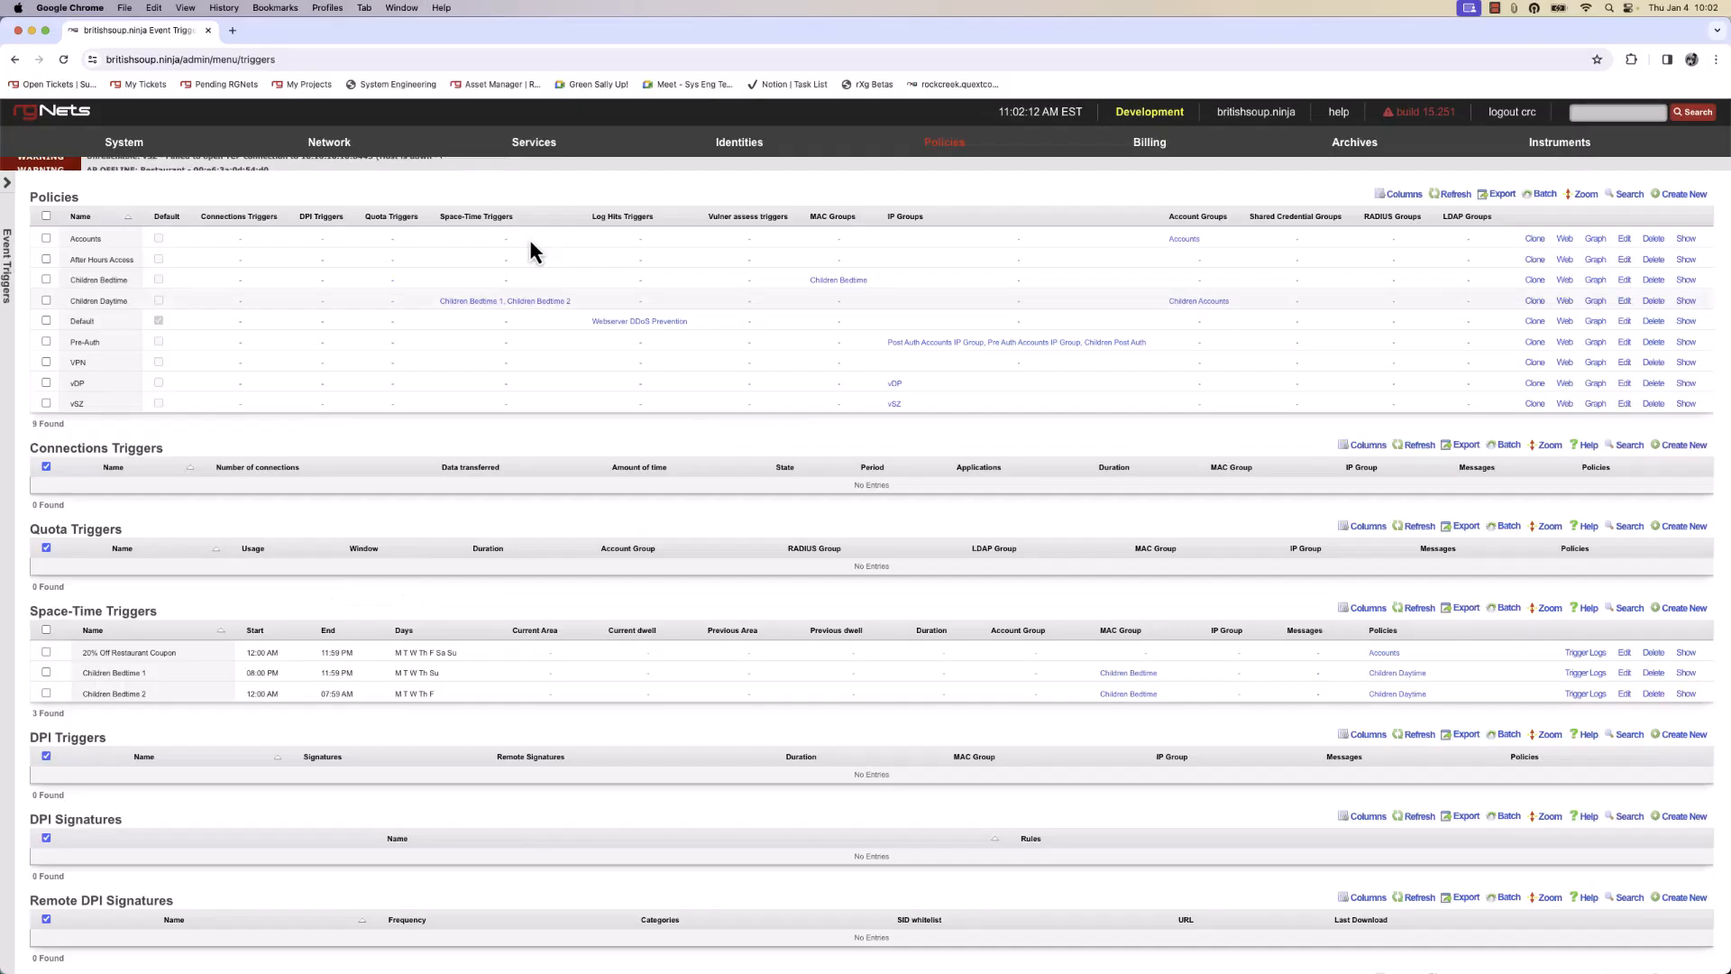
Start a new custom notification message named 20% Off Email
mouse_move(533, 149)
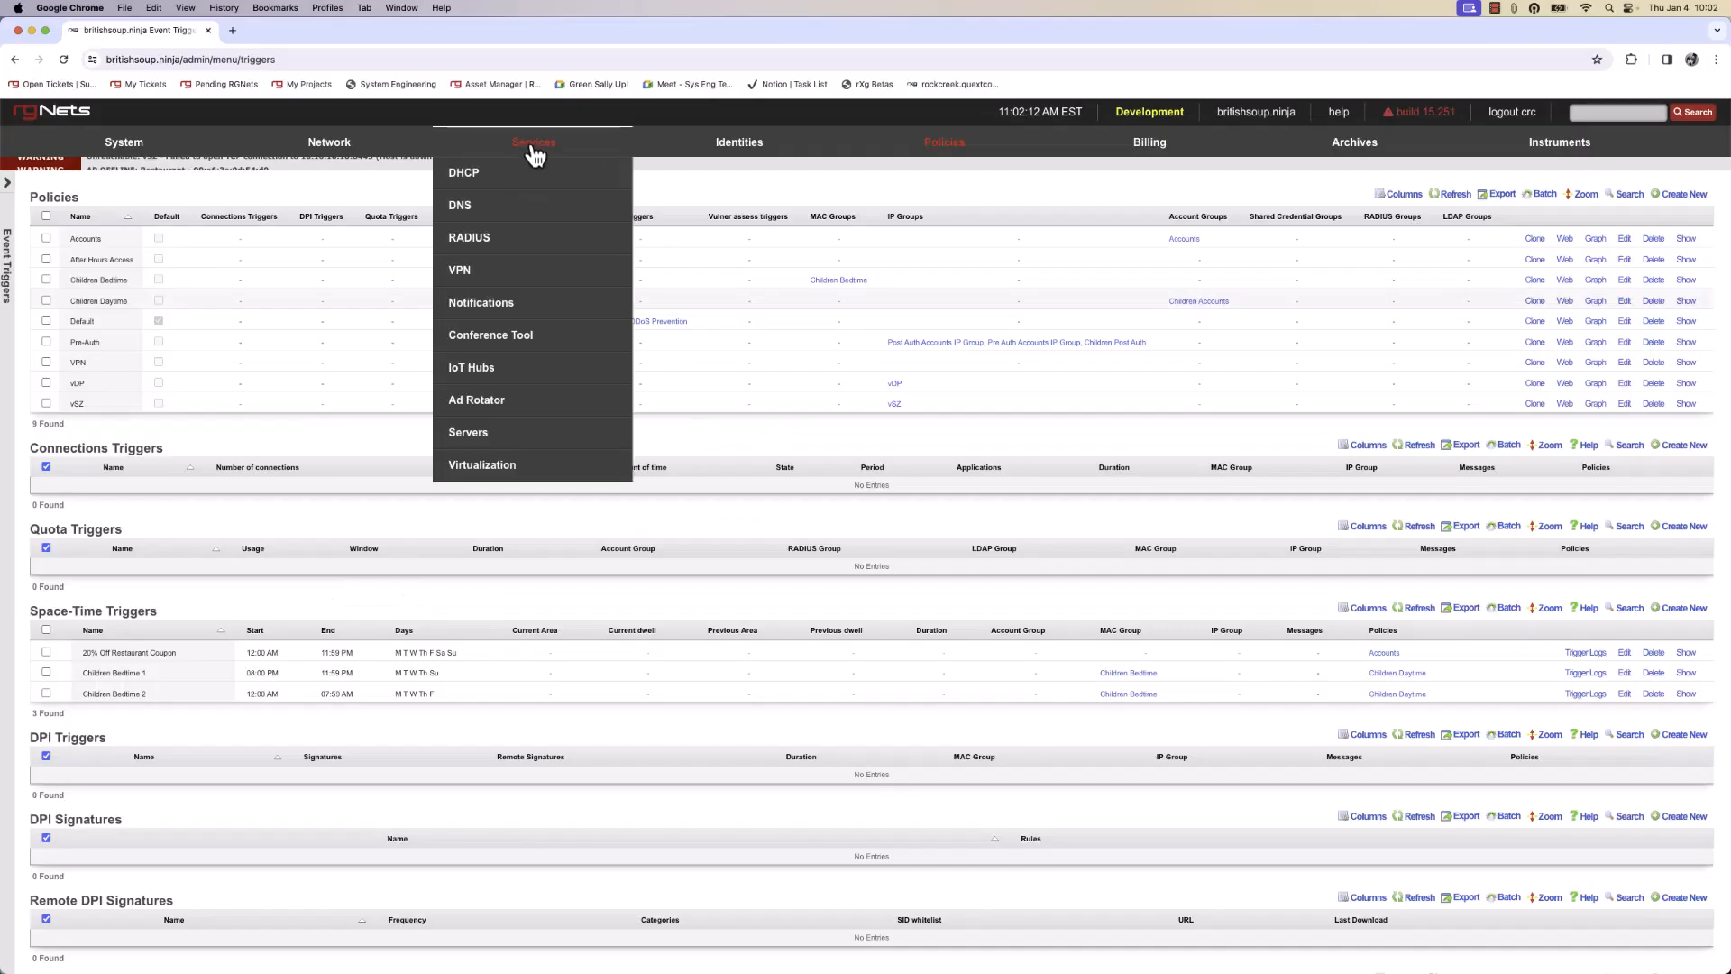
left_click(502, 315)
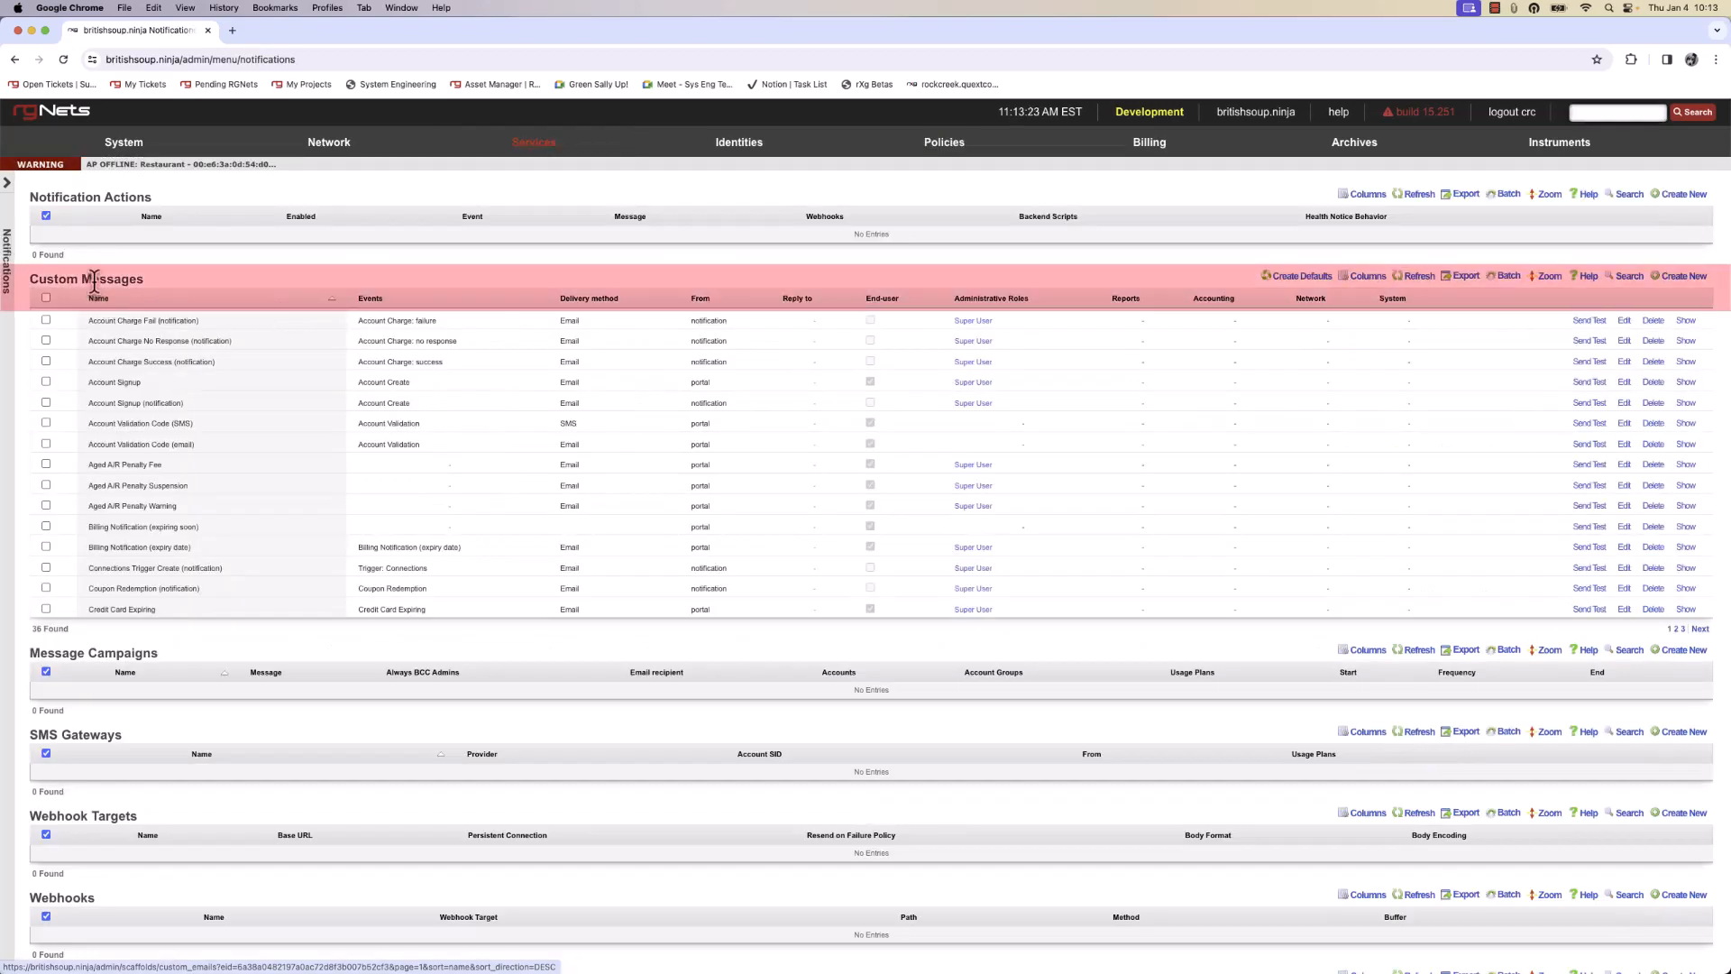
left_click(1682, 276)
left_click(288, 317)
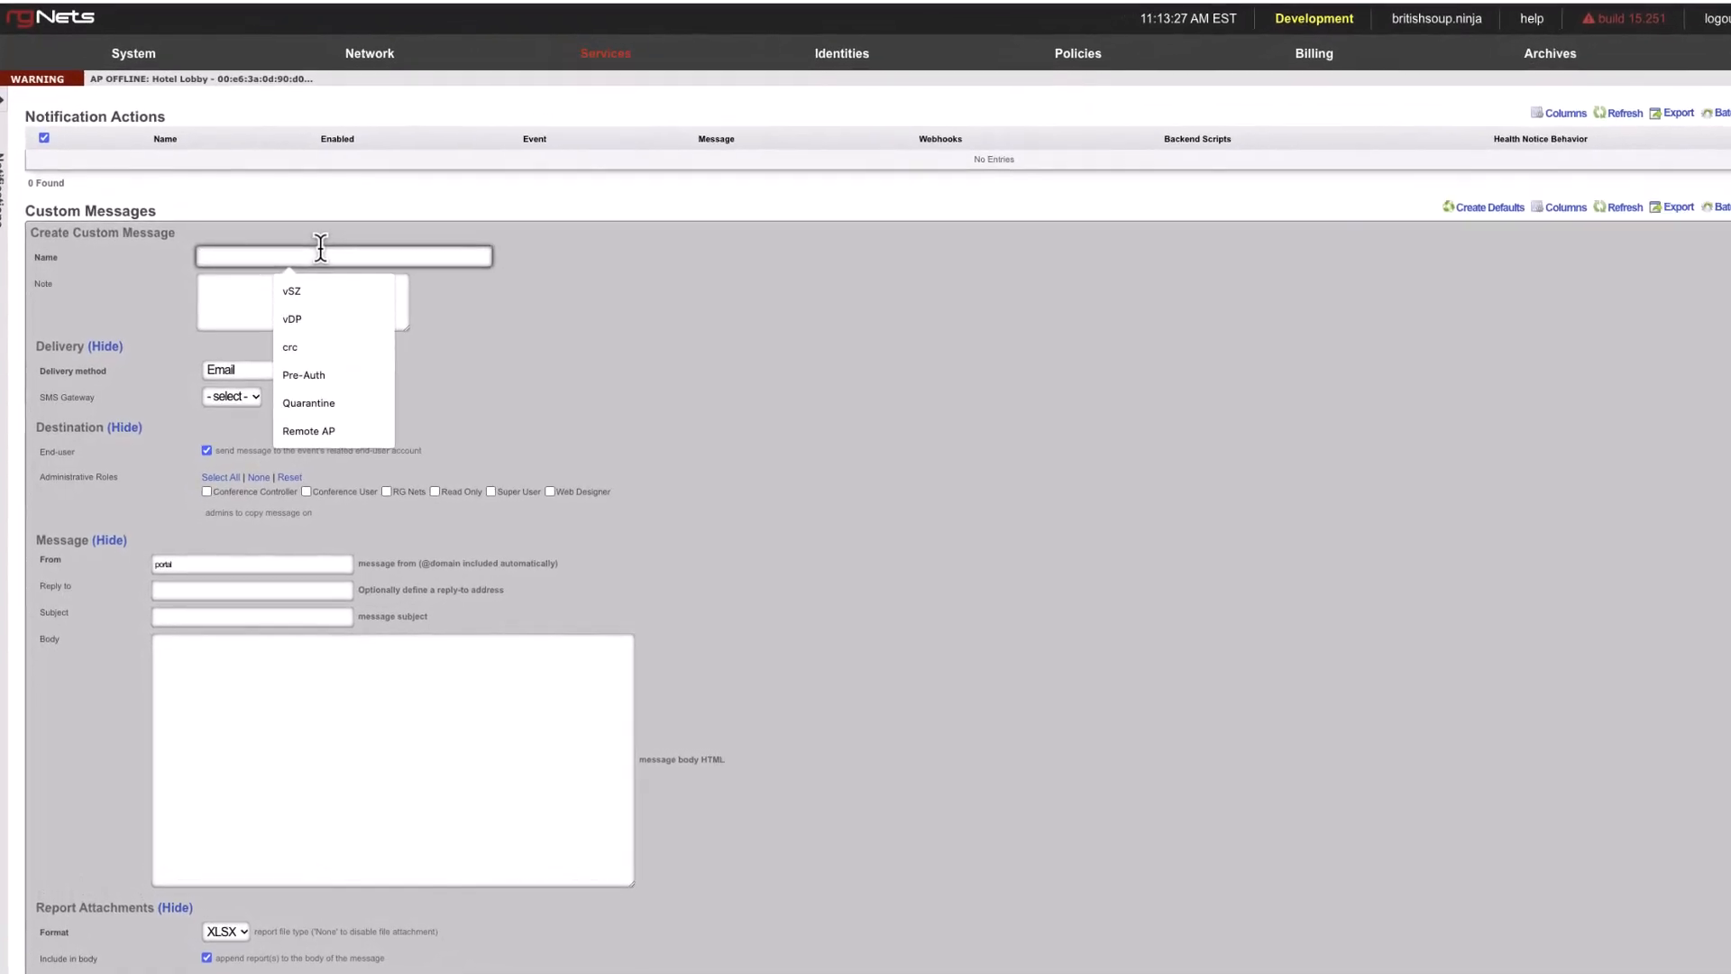
type("20% Off E")
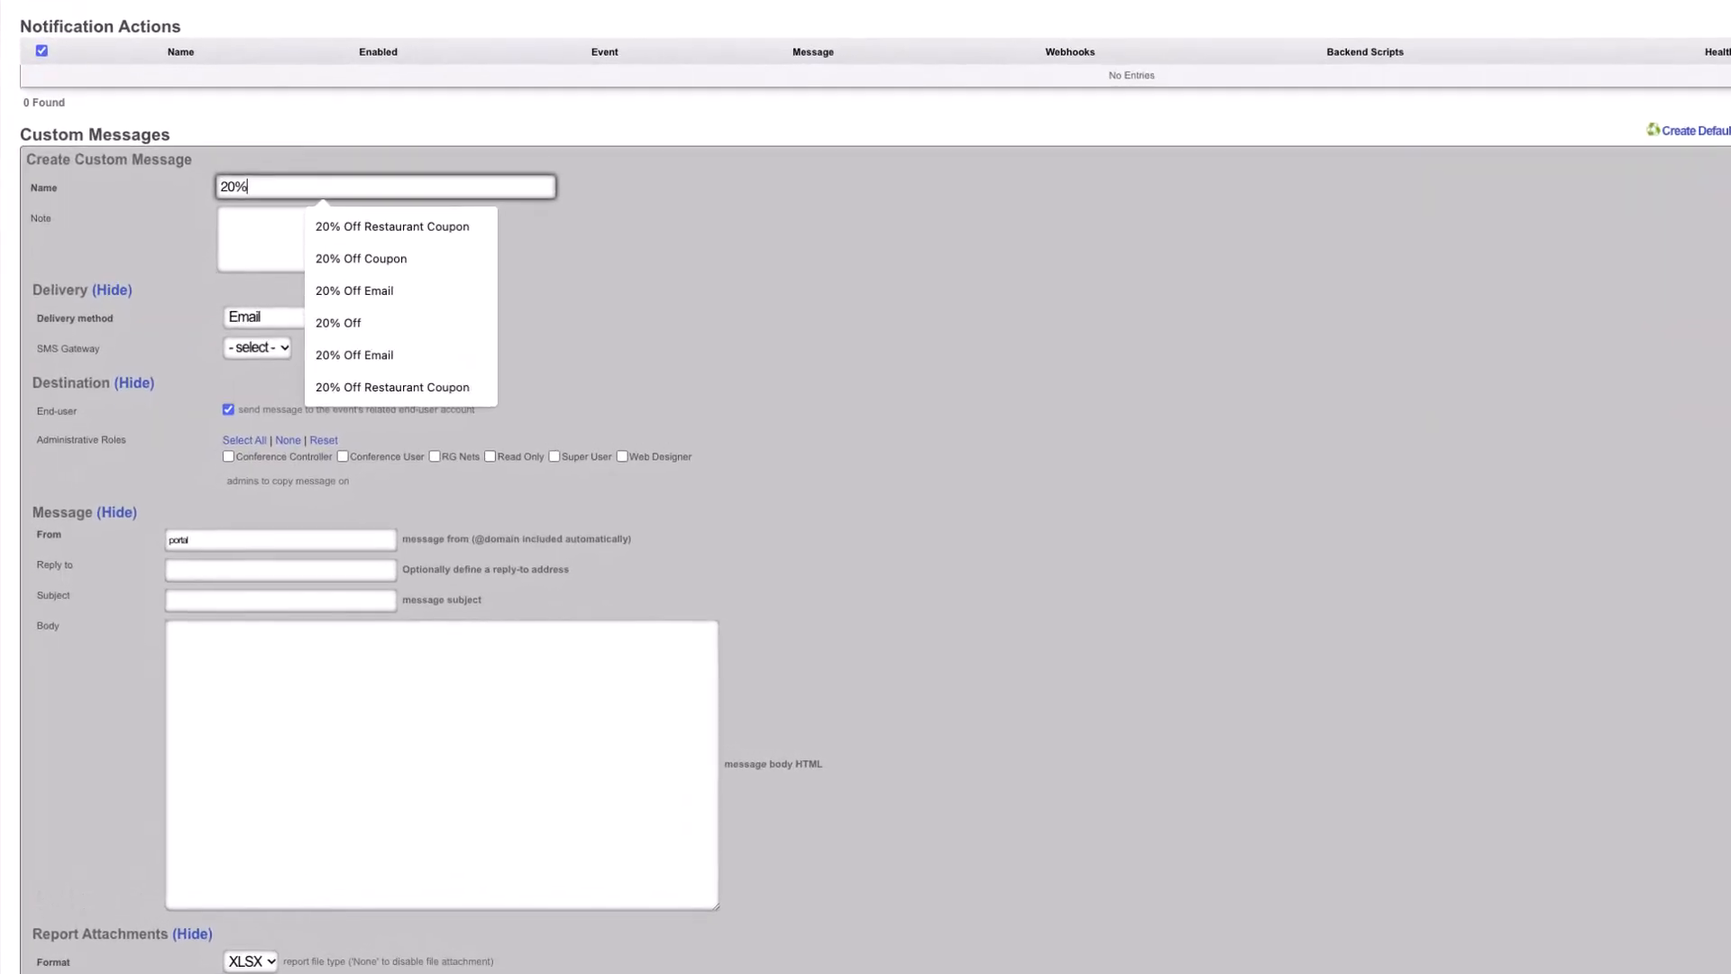
type("mail")
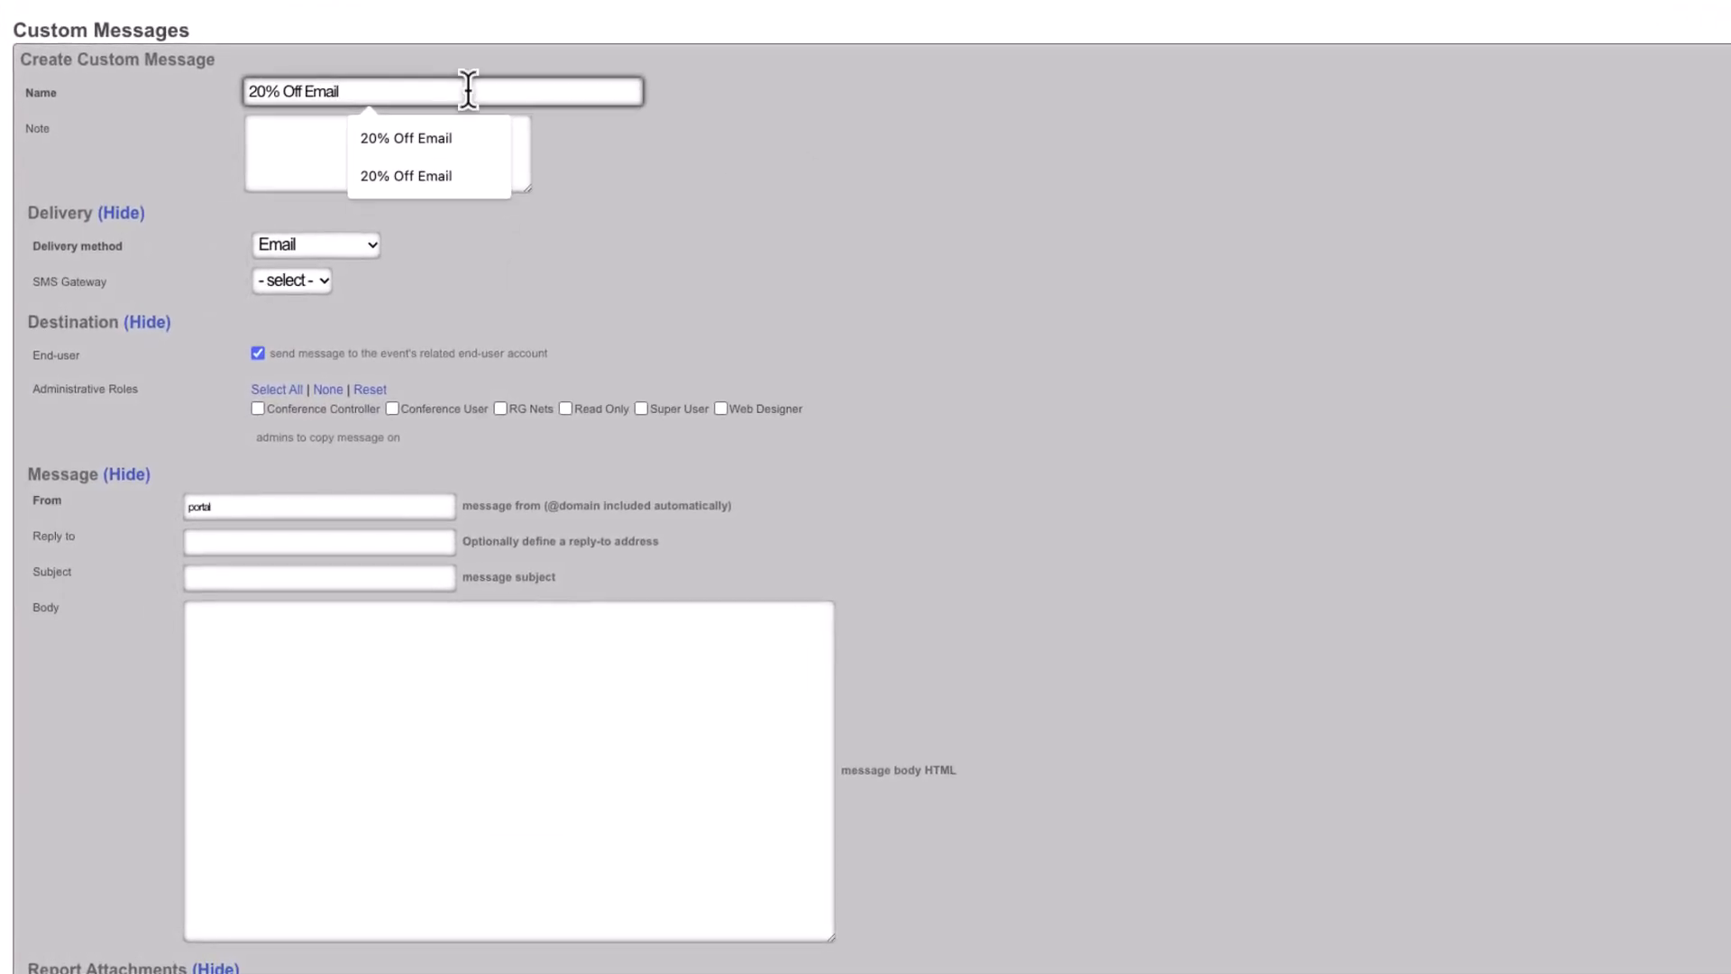
left_click(839, 196)
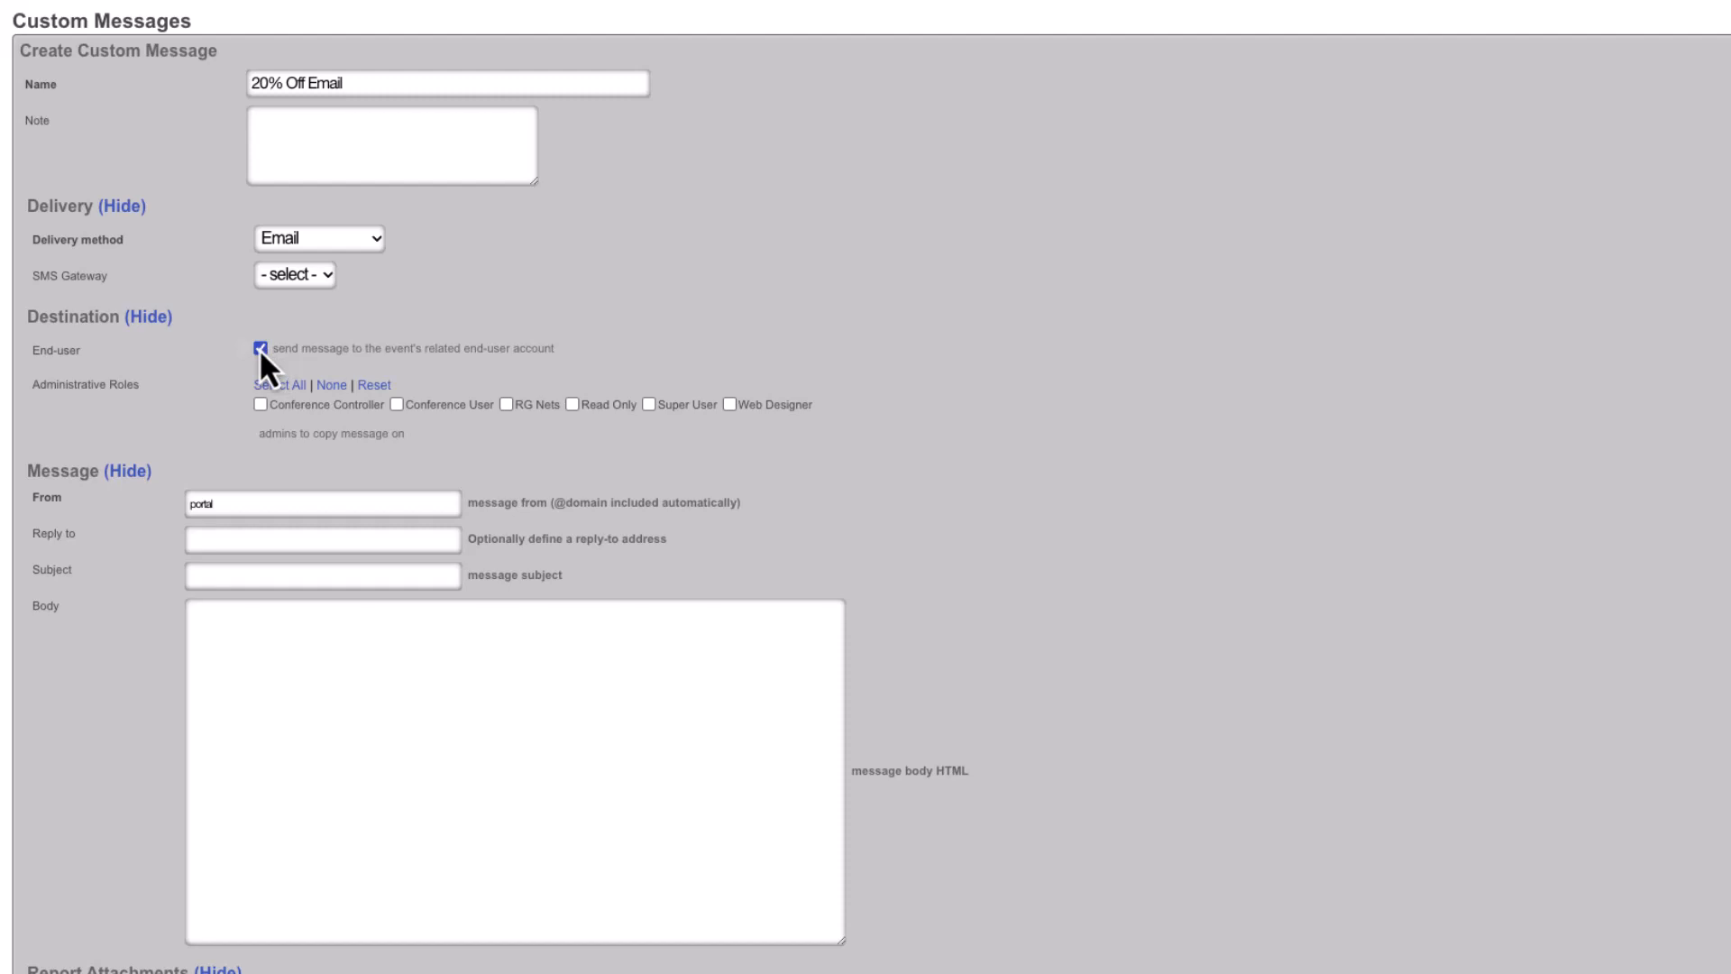
Set the sender name of the 20% Off Email message to restaurant
scroll(256, 348, "down", 3)
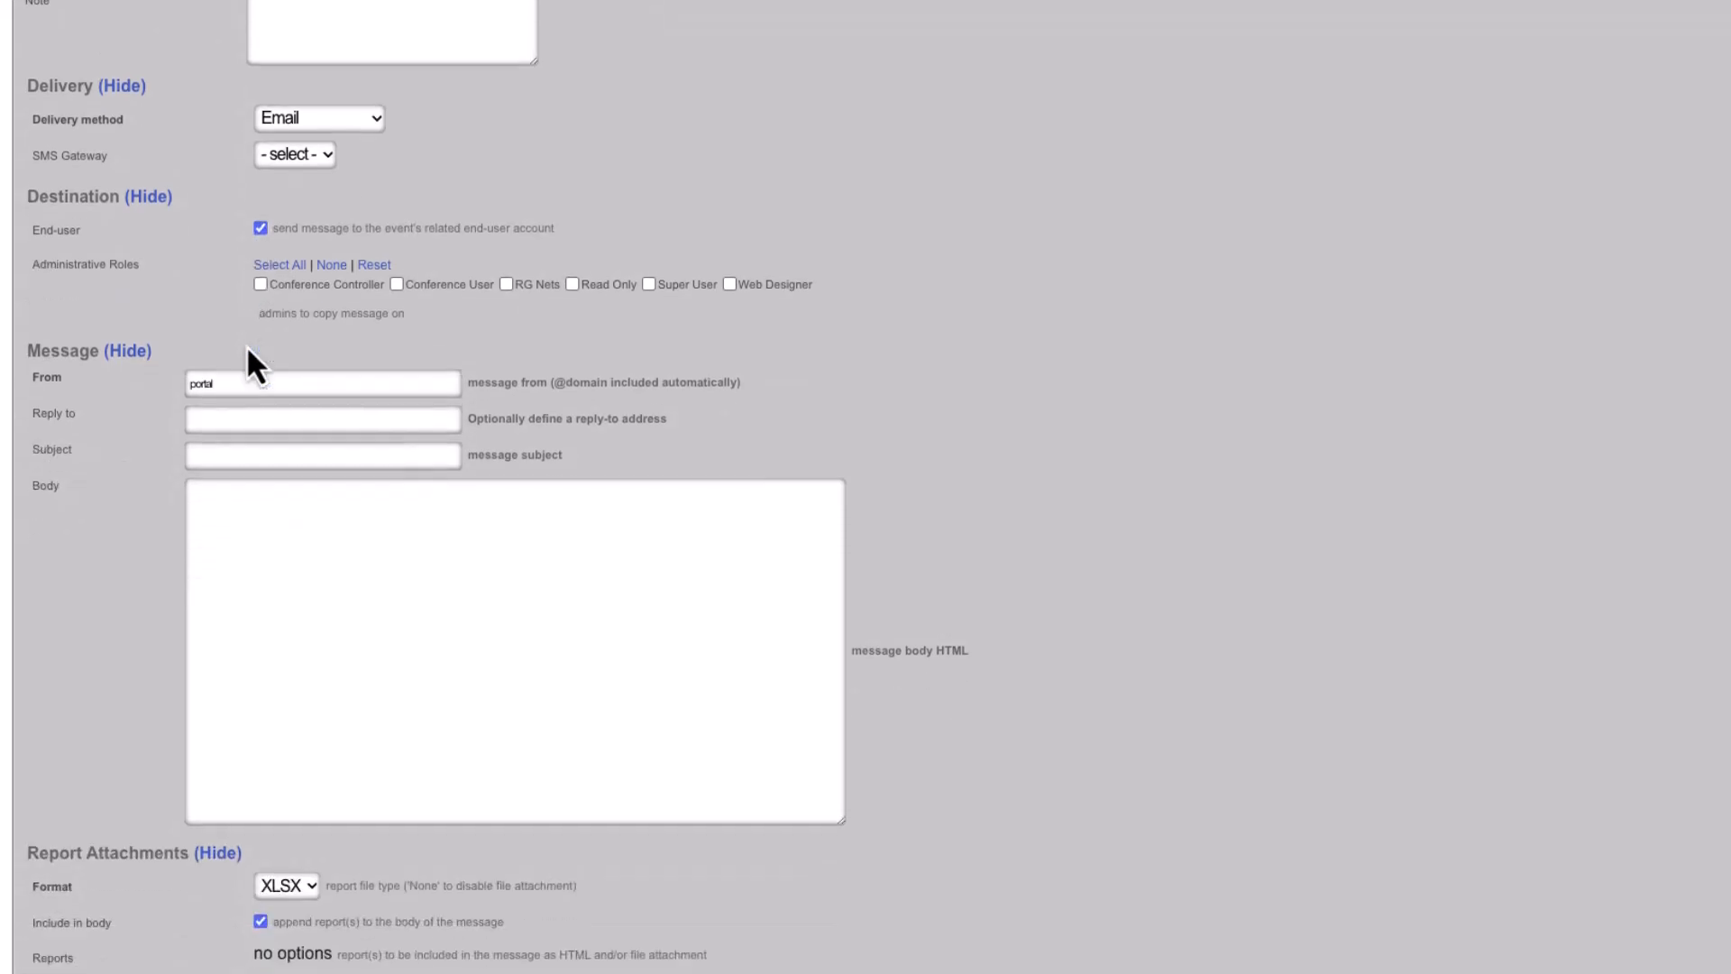
scroll(73, 271, "down", 1)
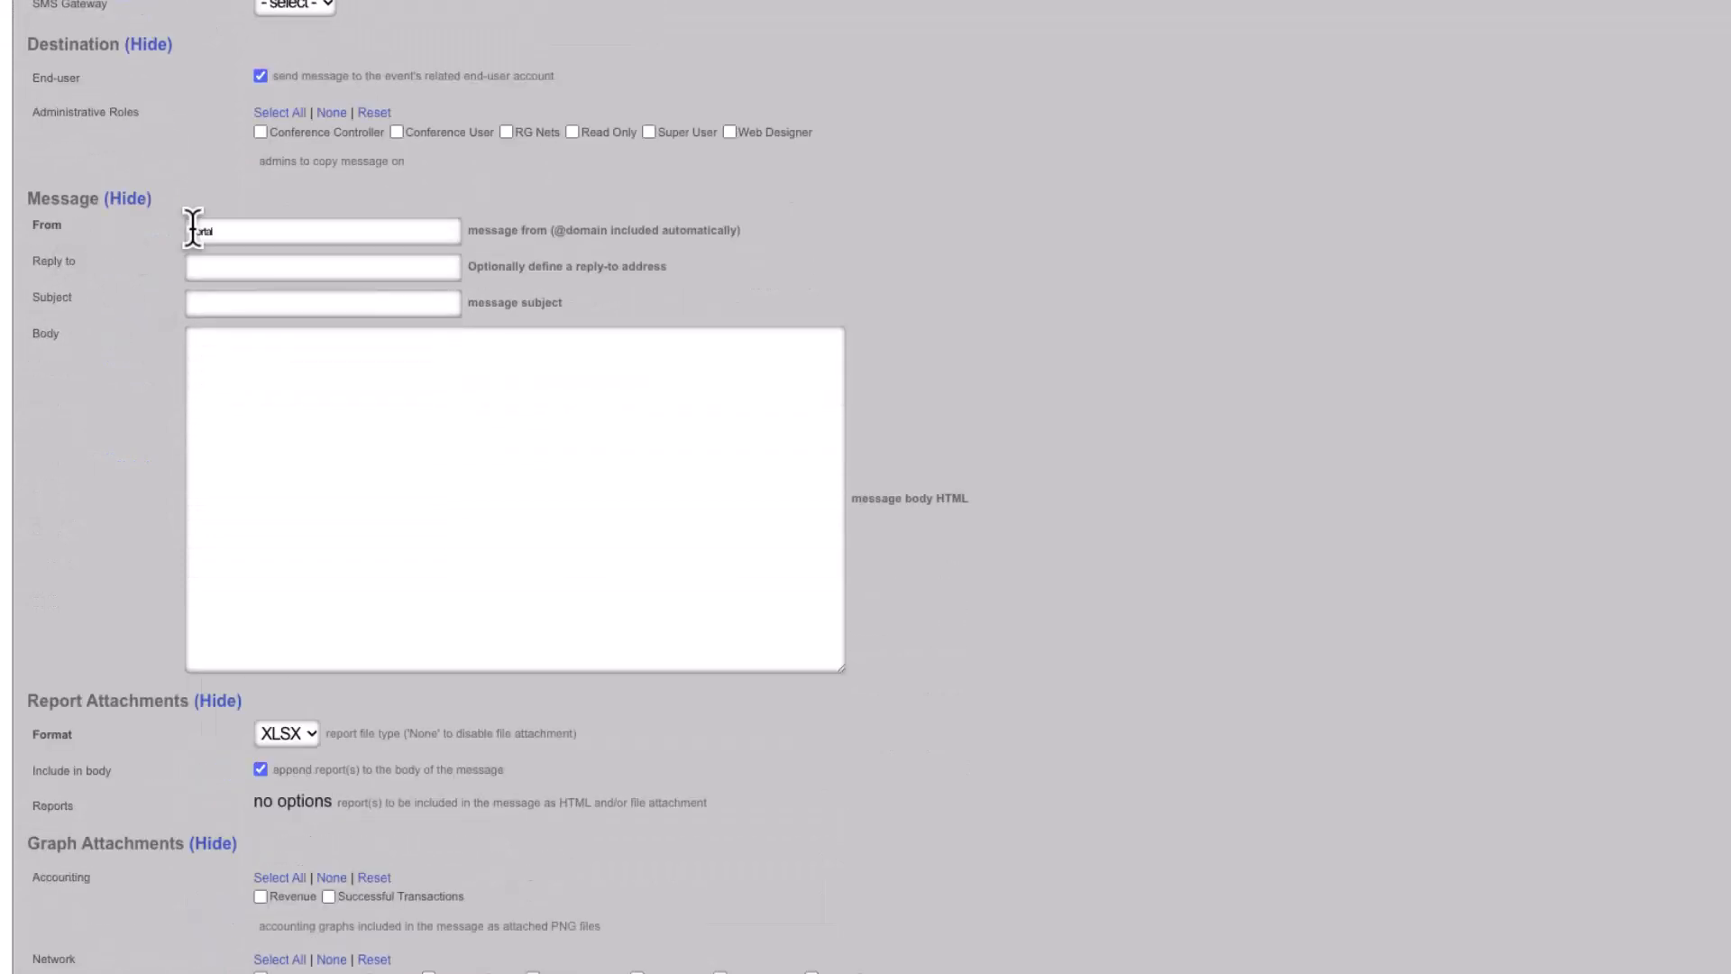
left_click(256, 231)
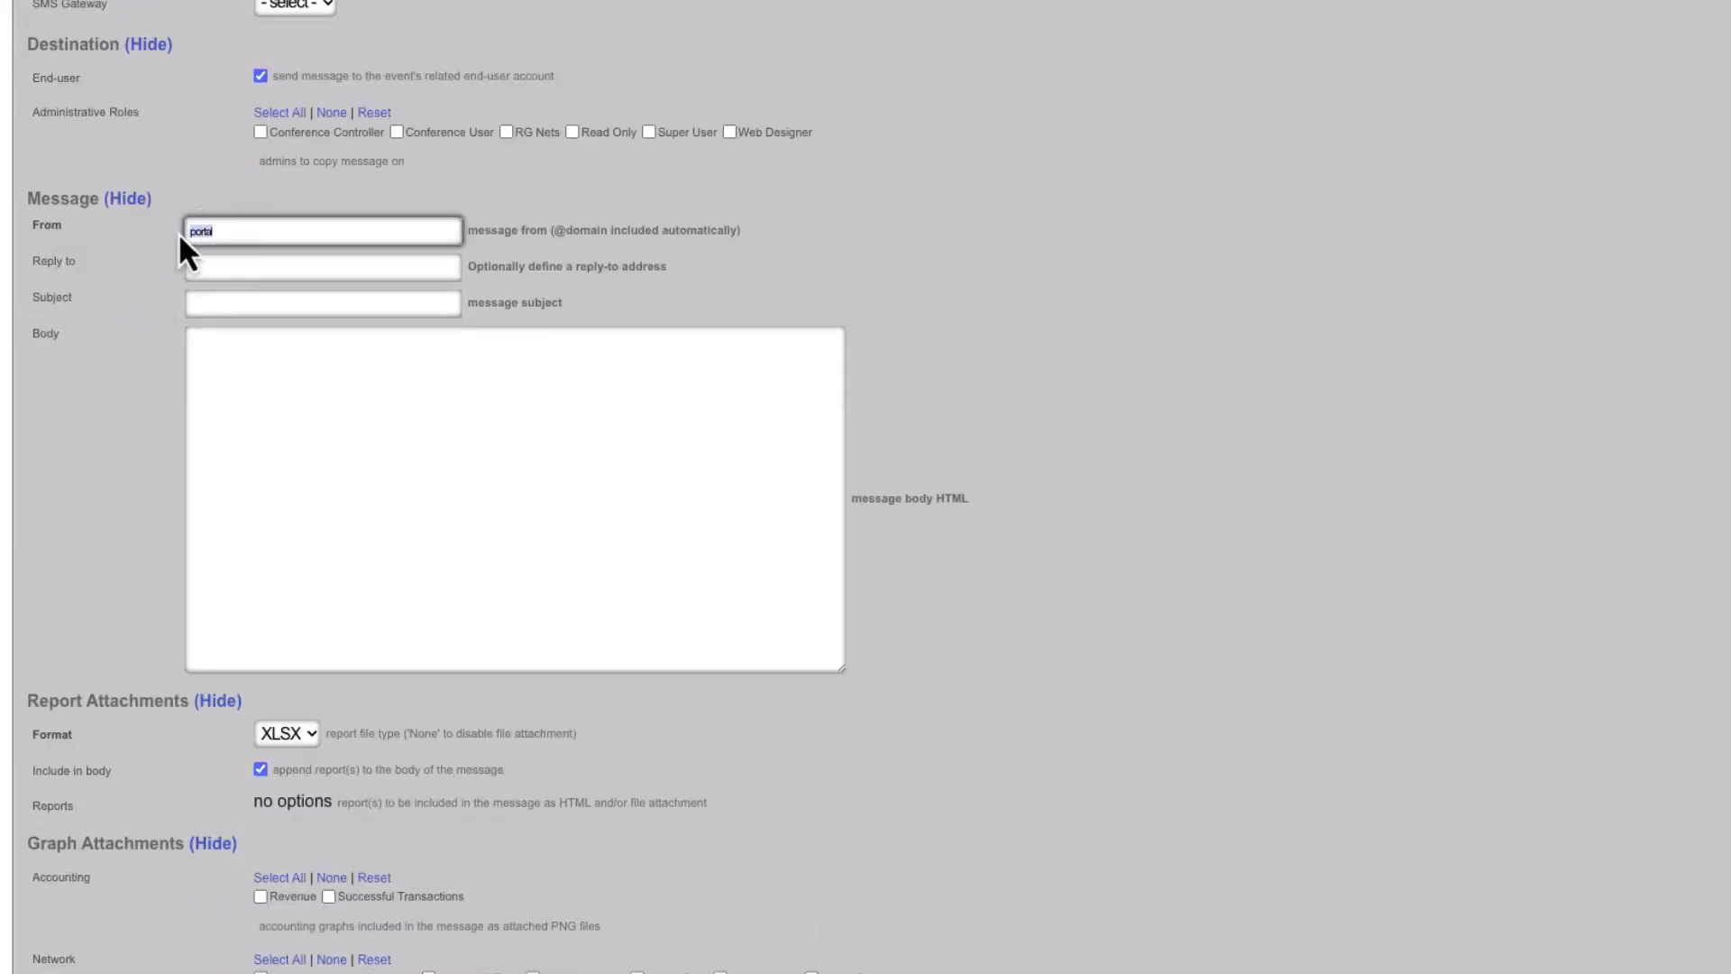
type("restaurant")
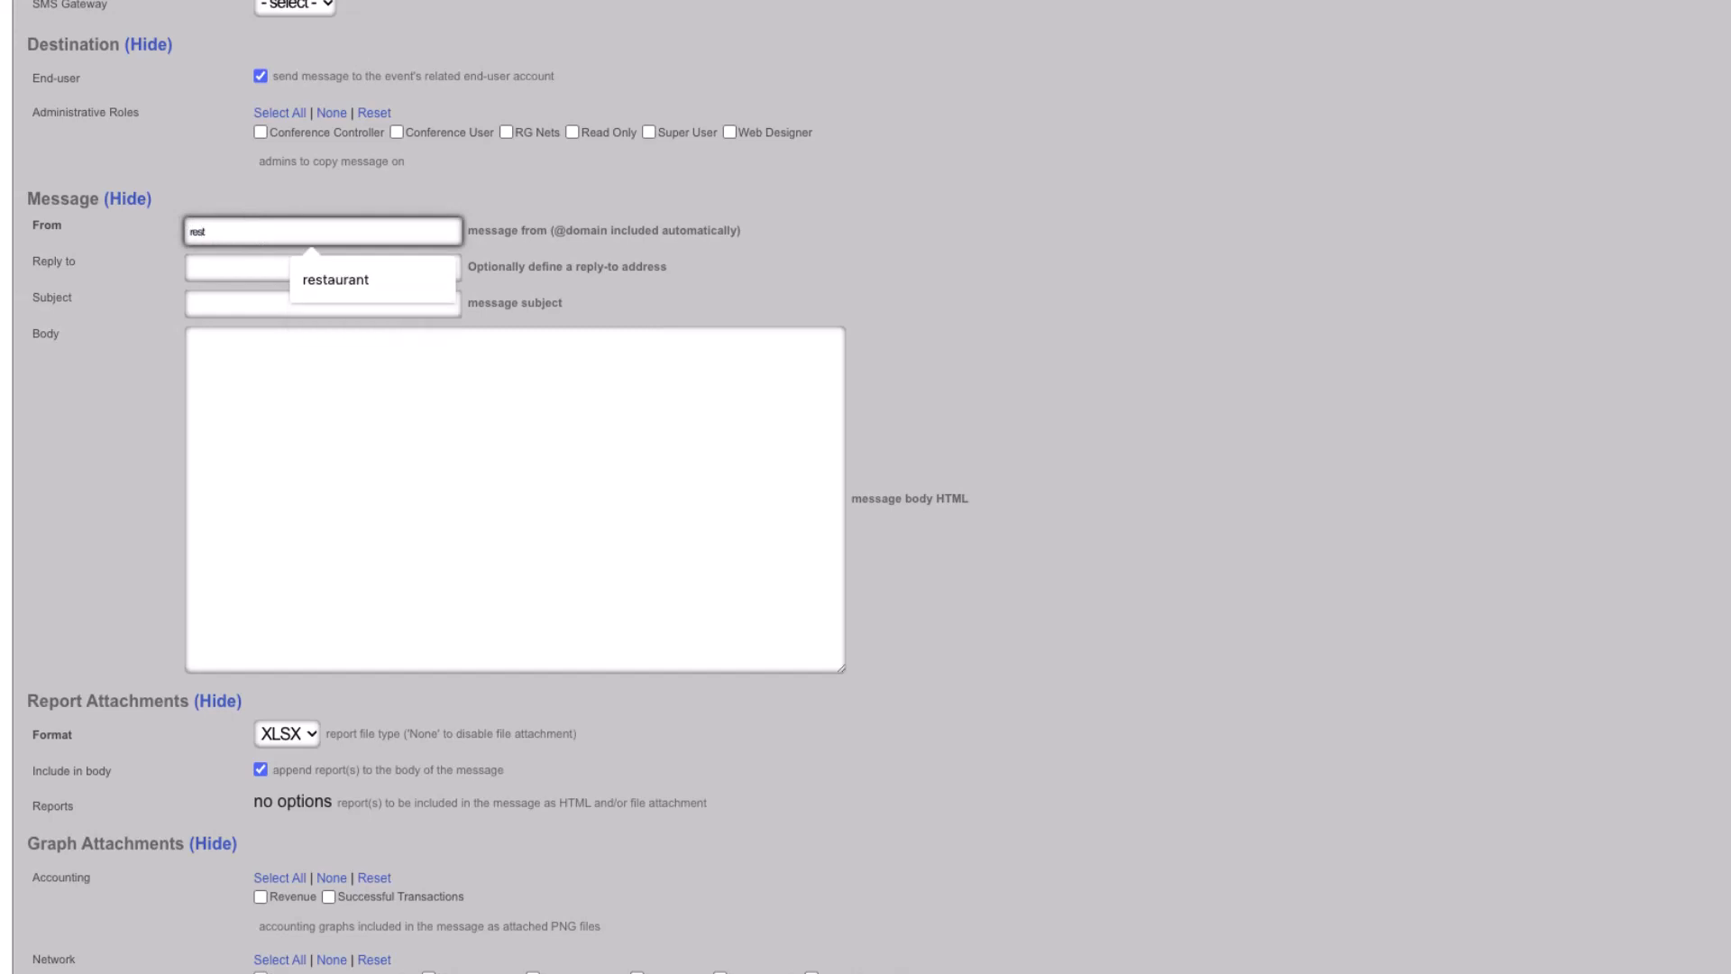
left_click(220, 267)
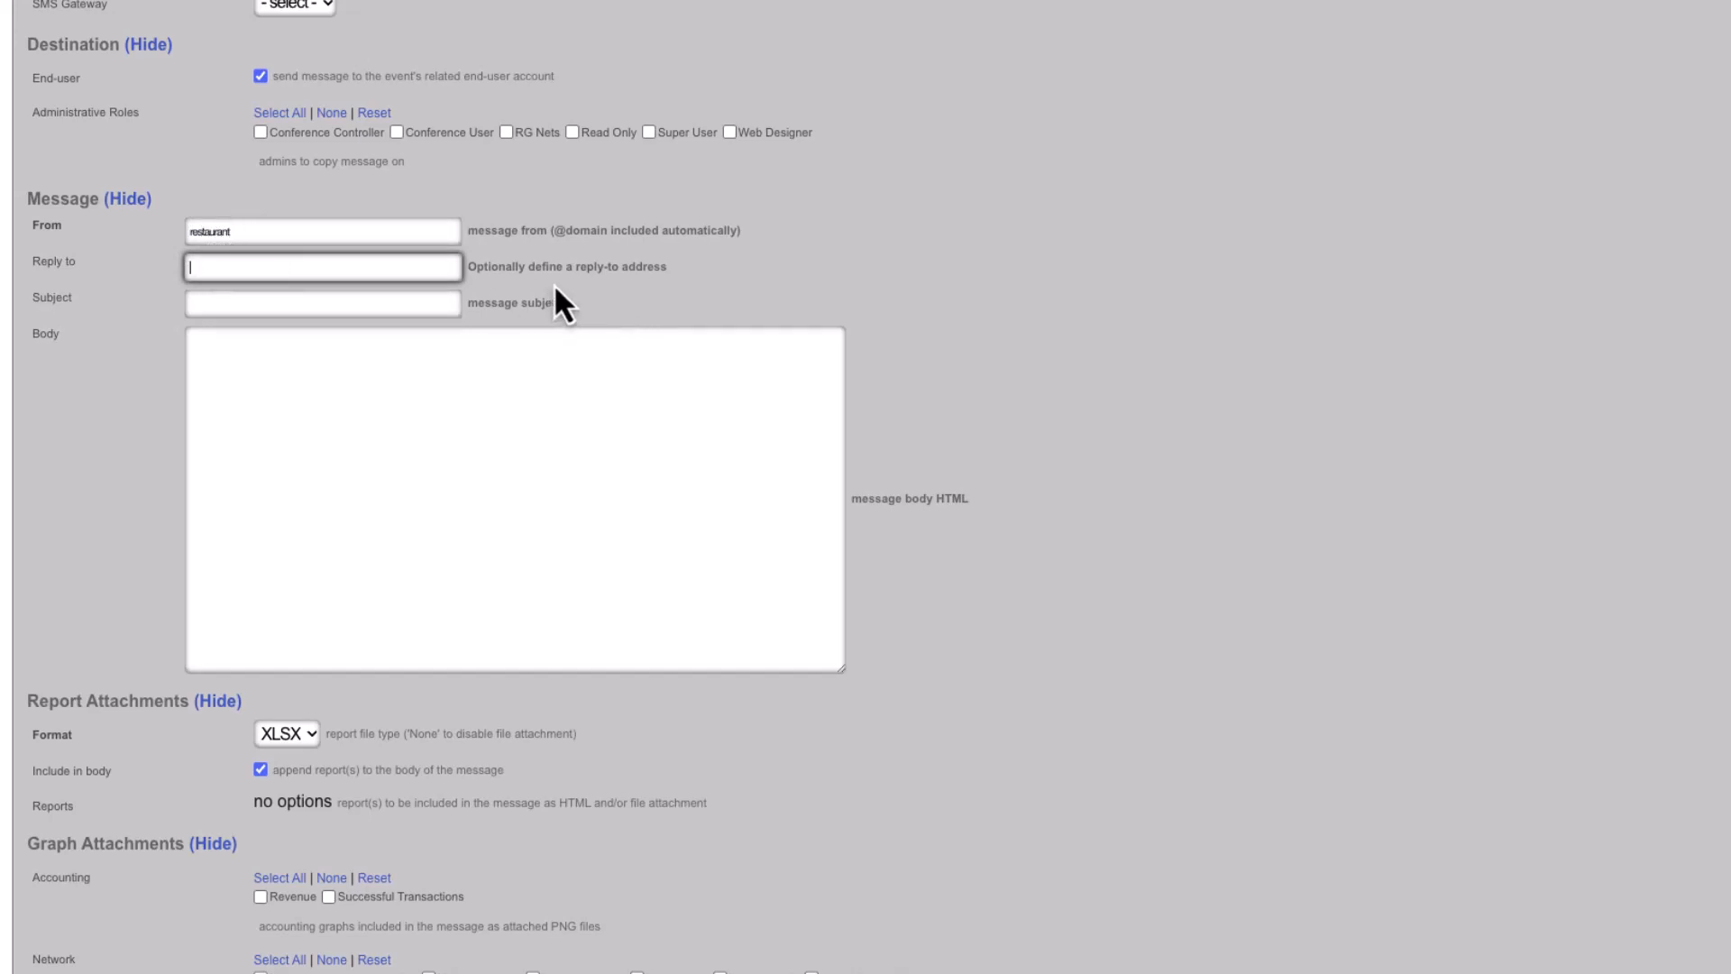
Enter the subject "Exclusive: 20% Off" and the body "Hello! The restaurant is offering 20% off today. Just refer to this email to redeem the offer."
left_click(209, 300)
left_click(321, 355)
left_click(270, 350)
type("Hello!  The restaurant is offering 20% off today.  Just refer to this email to redeem the offer.")
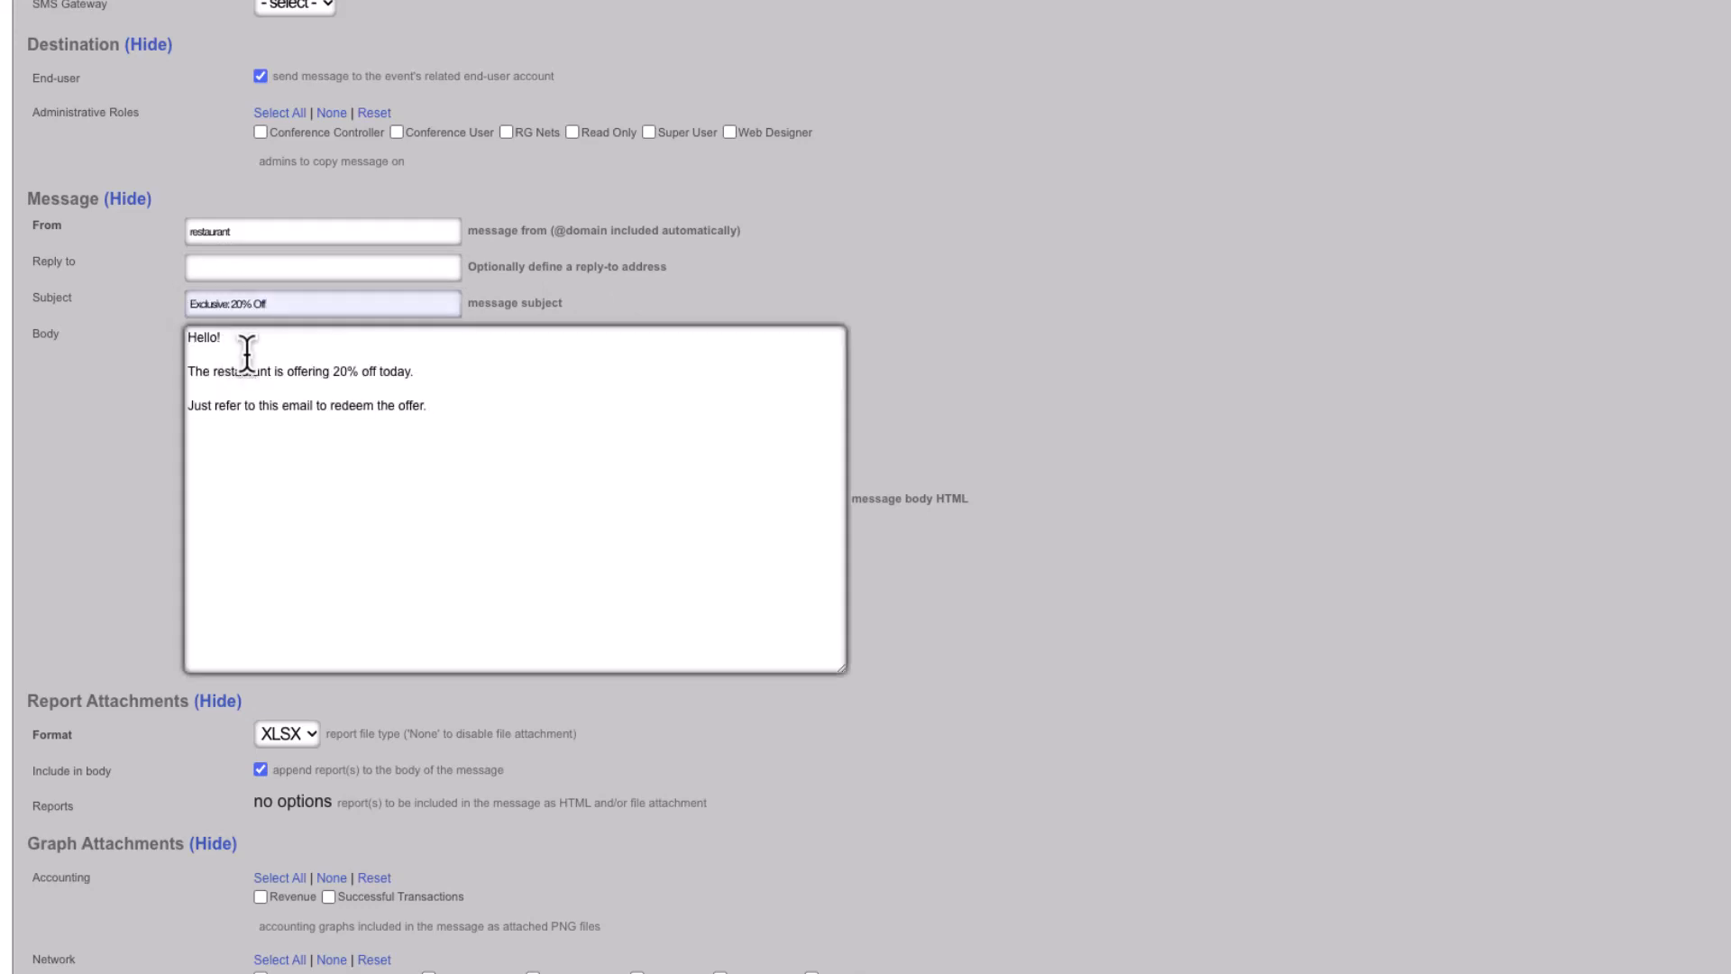
Turn off appending reports to the body of the email message
scroll(329, 355, "down", 1)
scroll(293, 336, "down", 2)
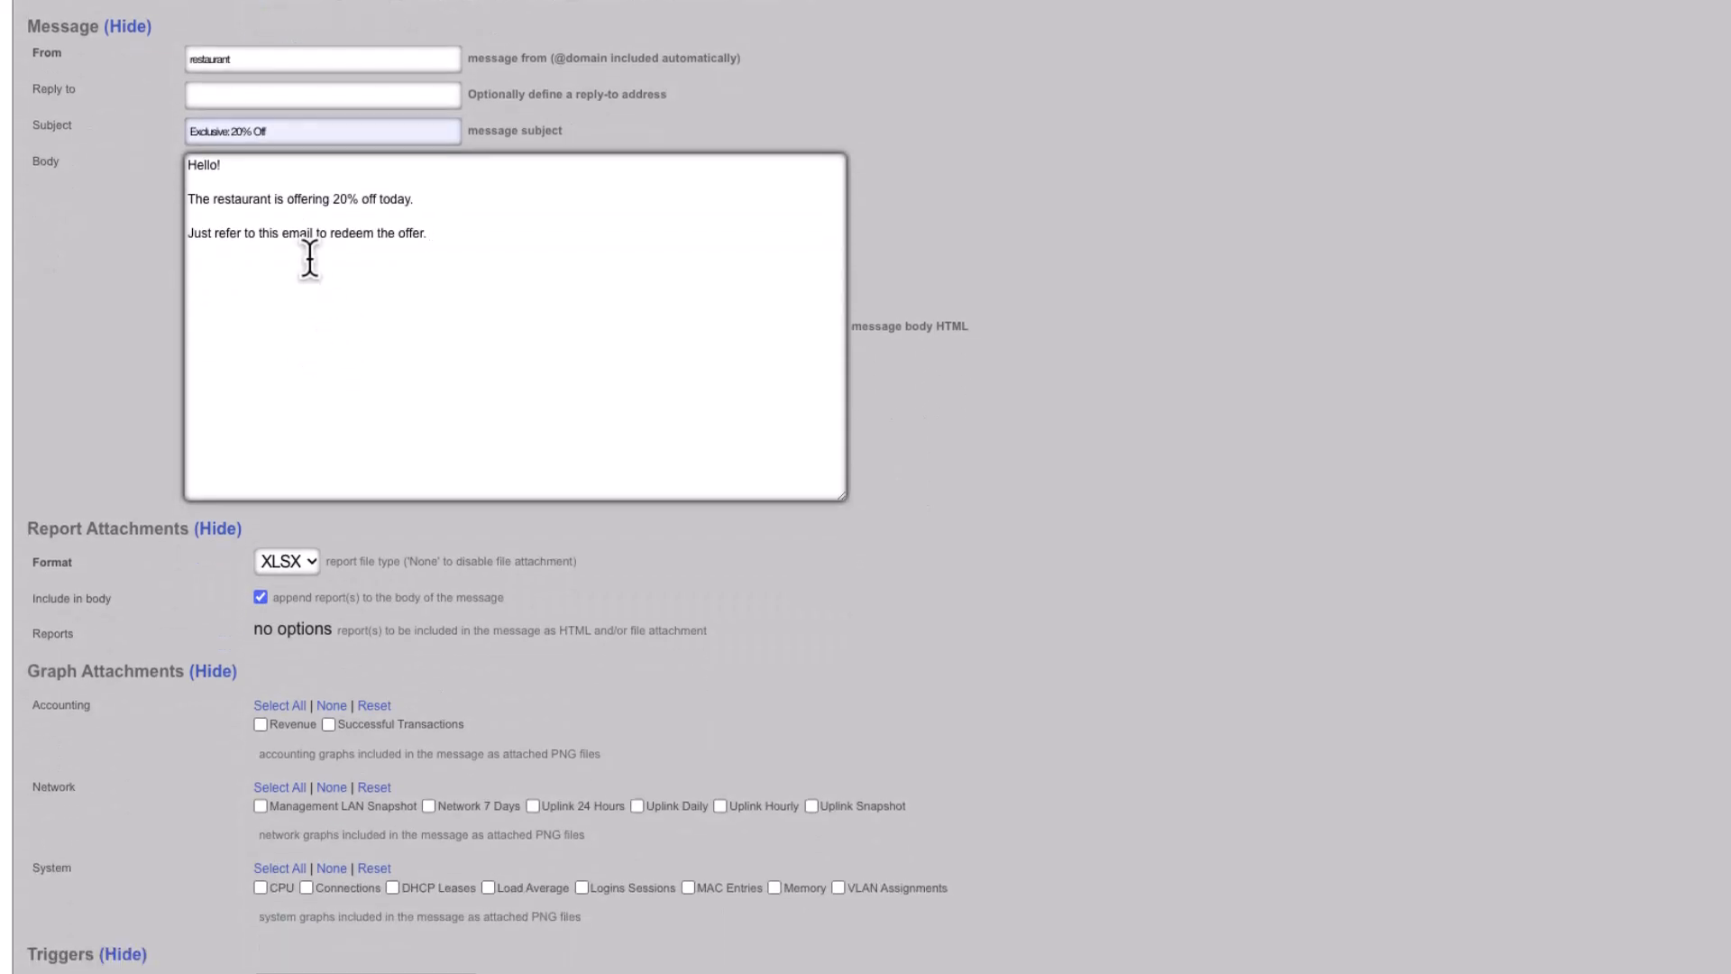
scroll(357, 217, "down", 4)
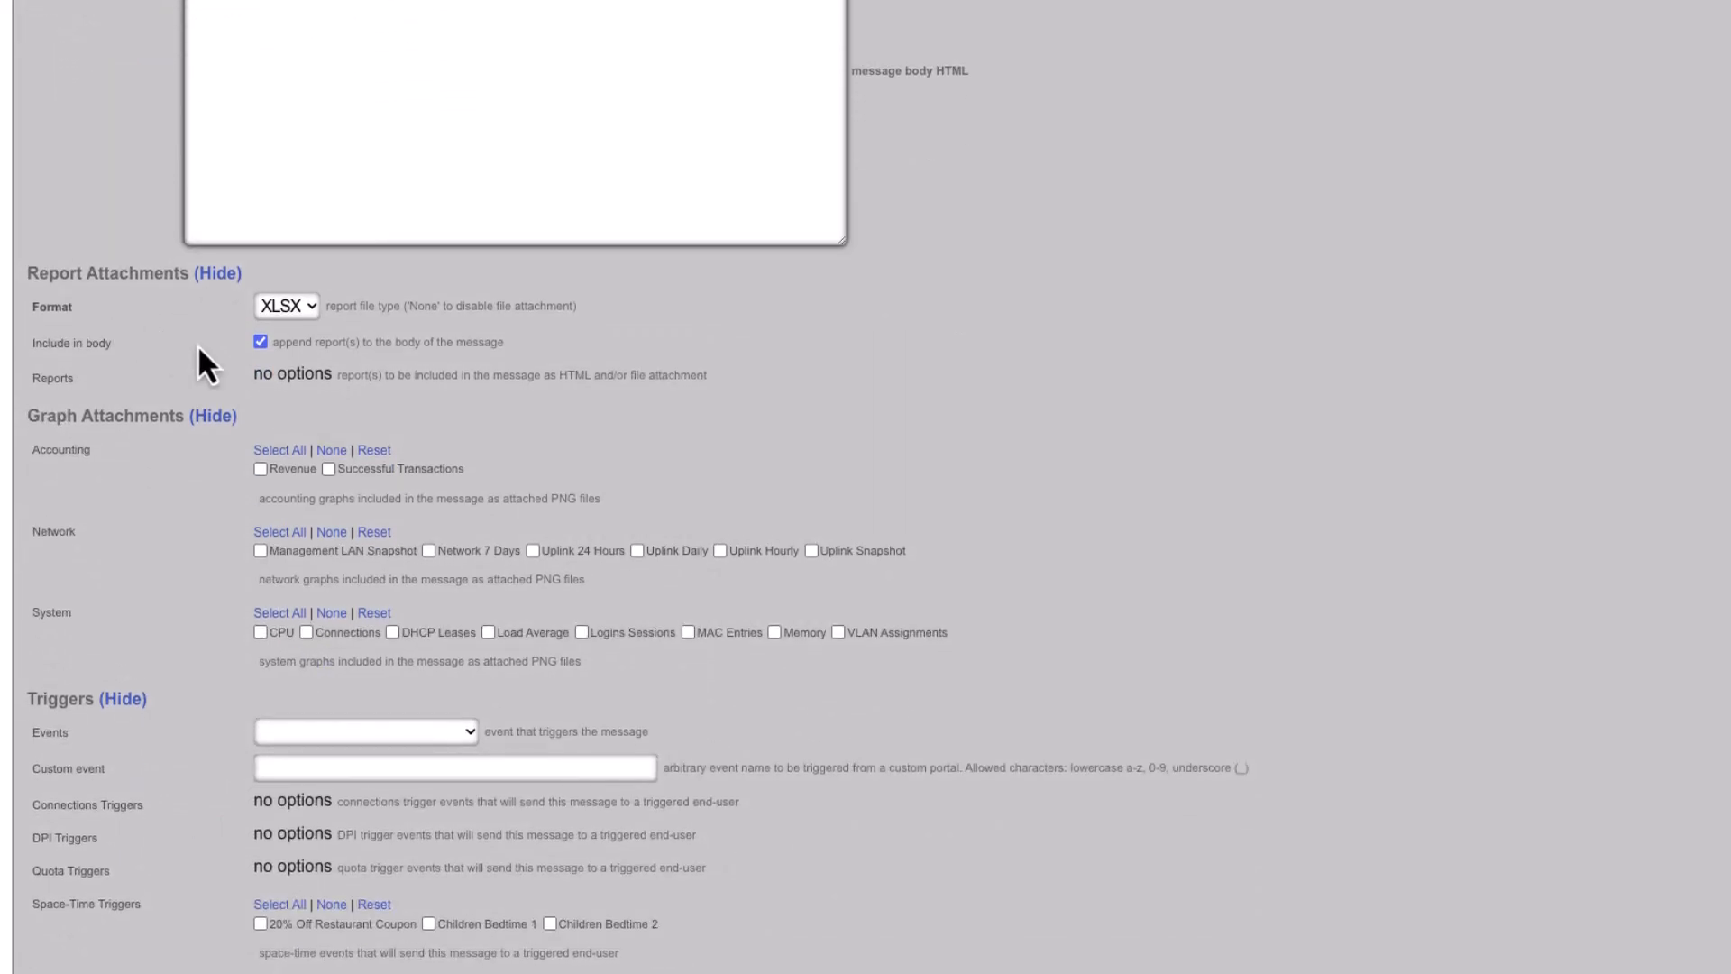
left_click(261, 342)
Link the message to the 20% Off Restaurant Coupon space-time trigger and create it
scroll(263, 334, "down", 5)
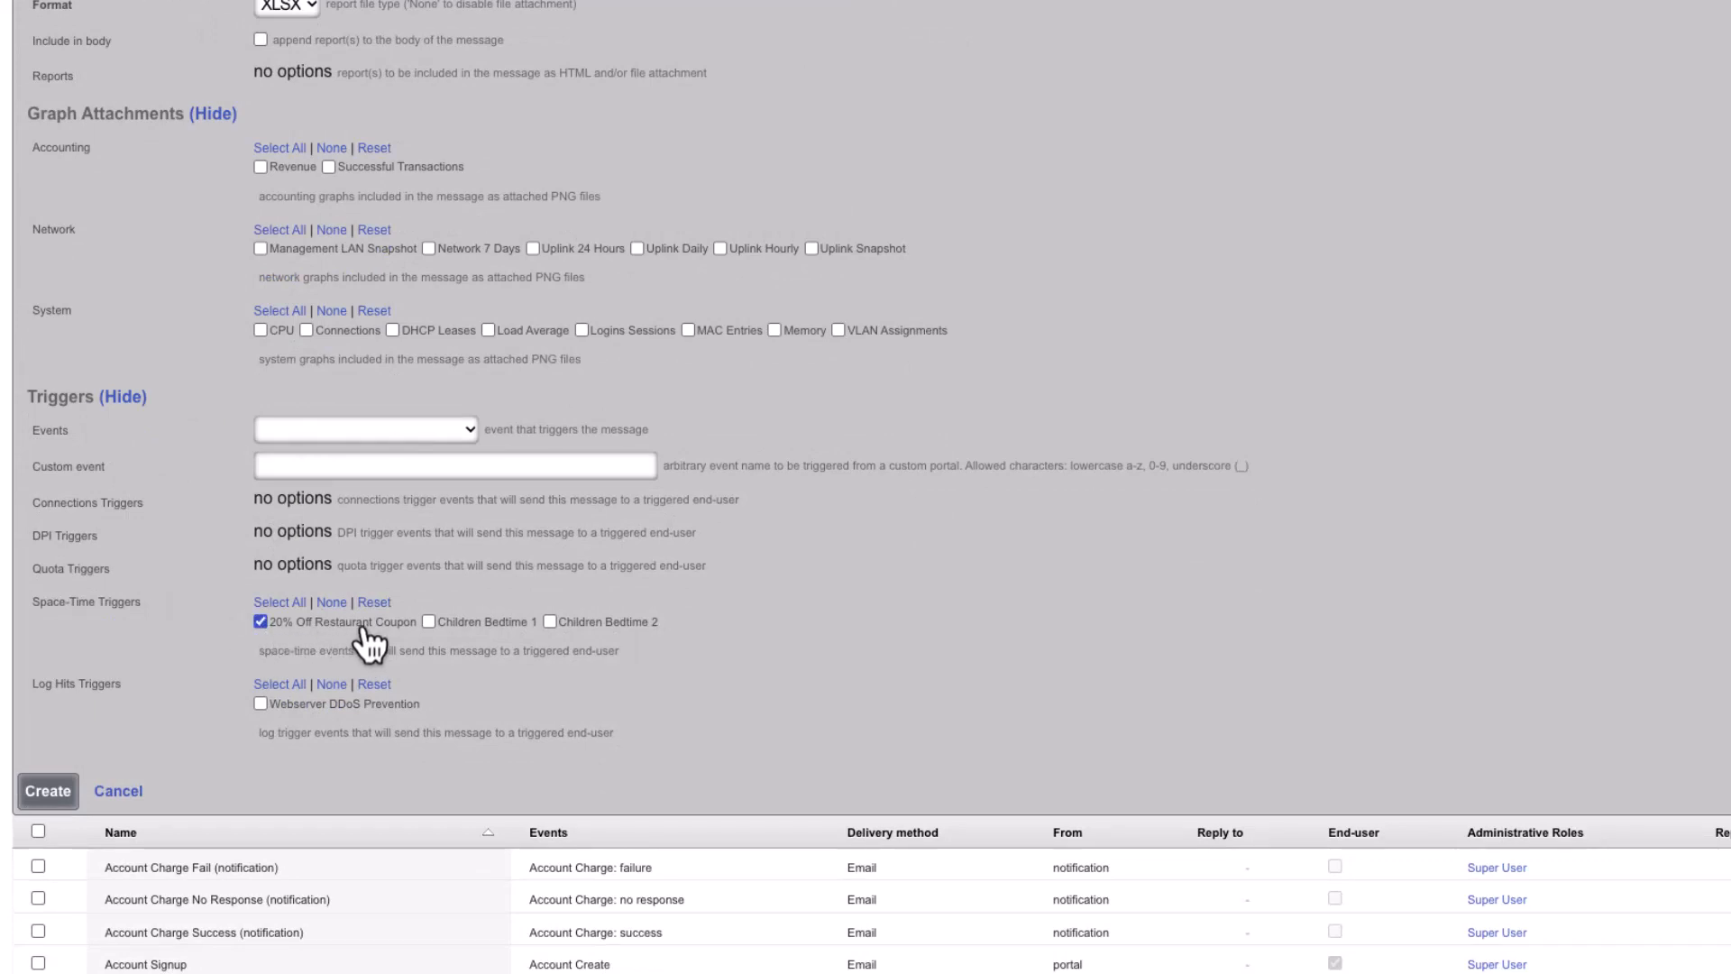
left_click(54, 791)
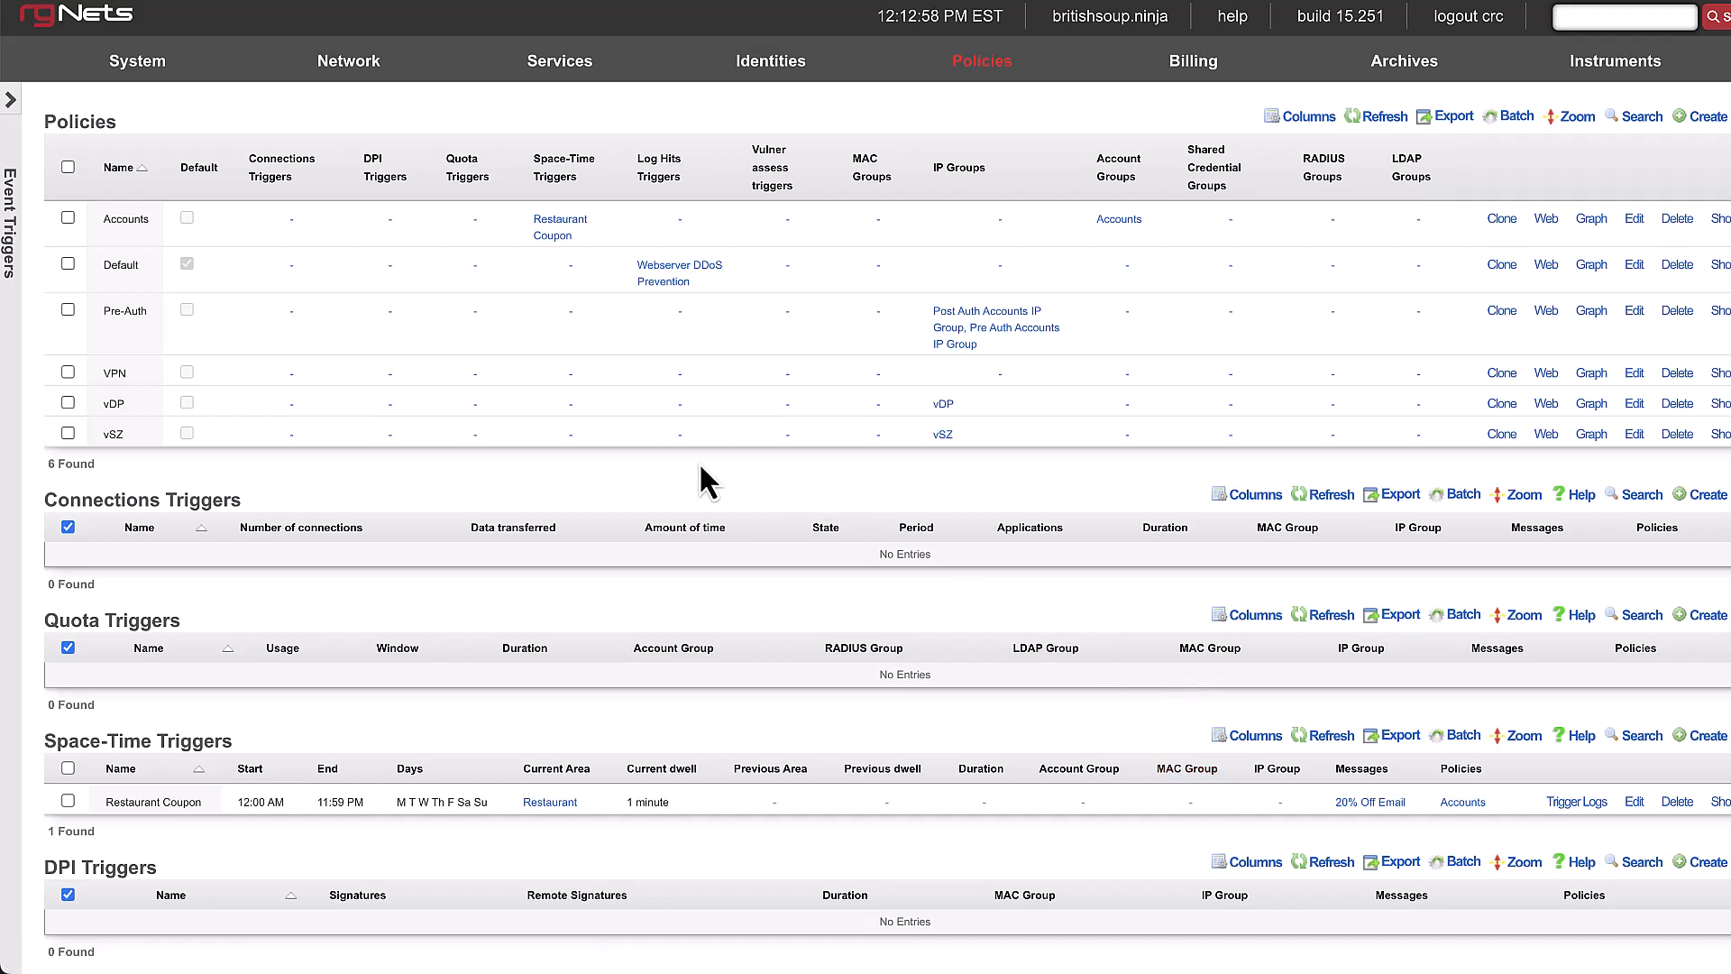
Open the wireless network configuration and bring up the access points list
mouse_move(401, 60)
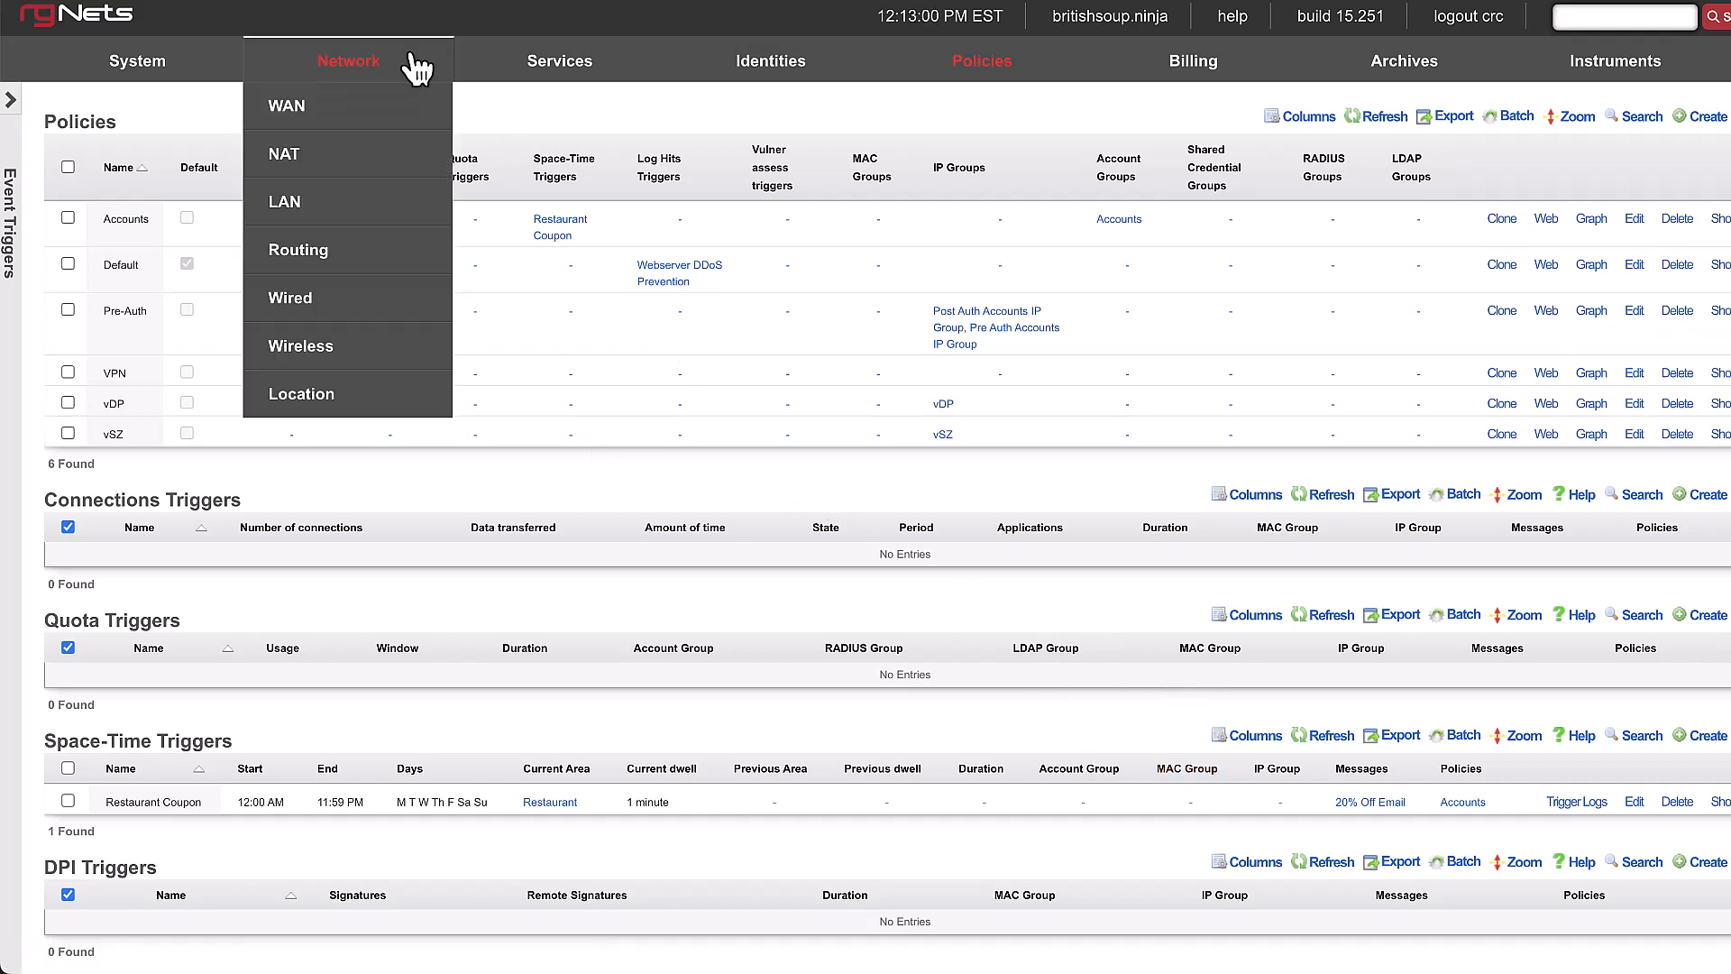
left_click(387, 365)
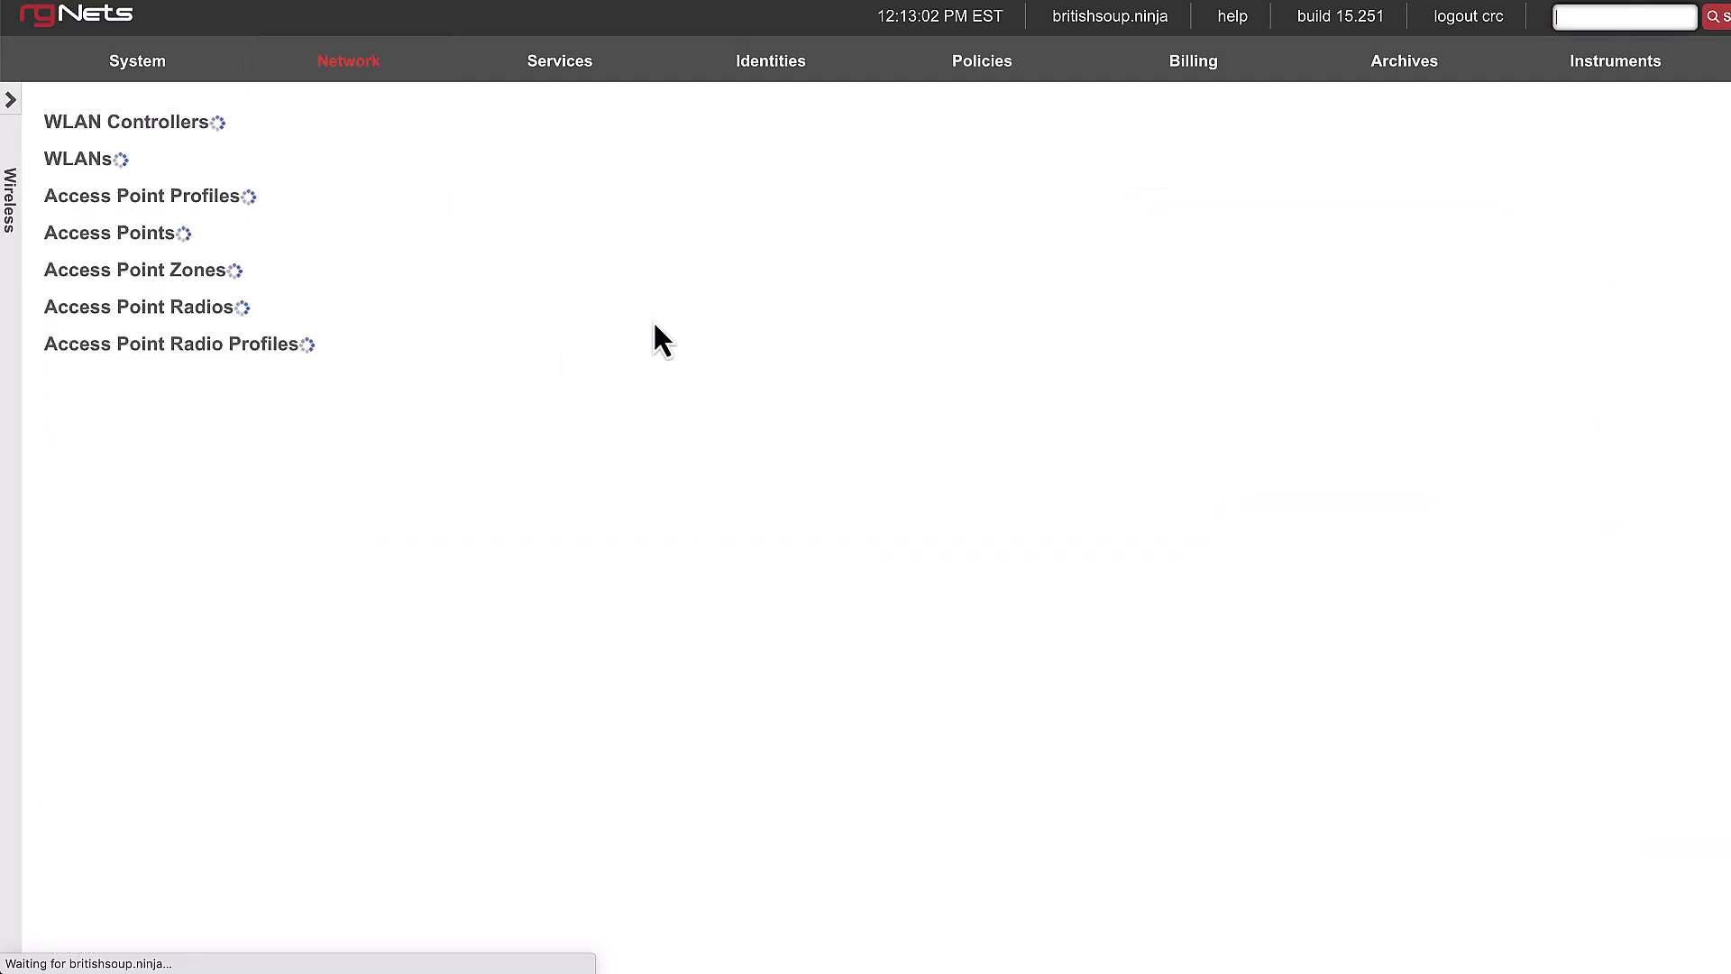
scroll(663, 370, "down", 1)
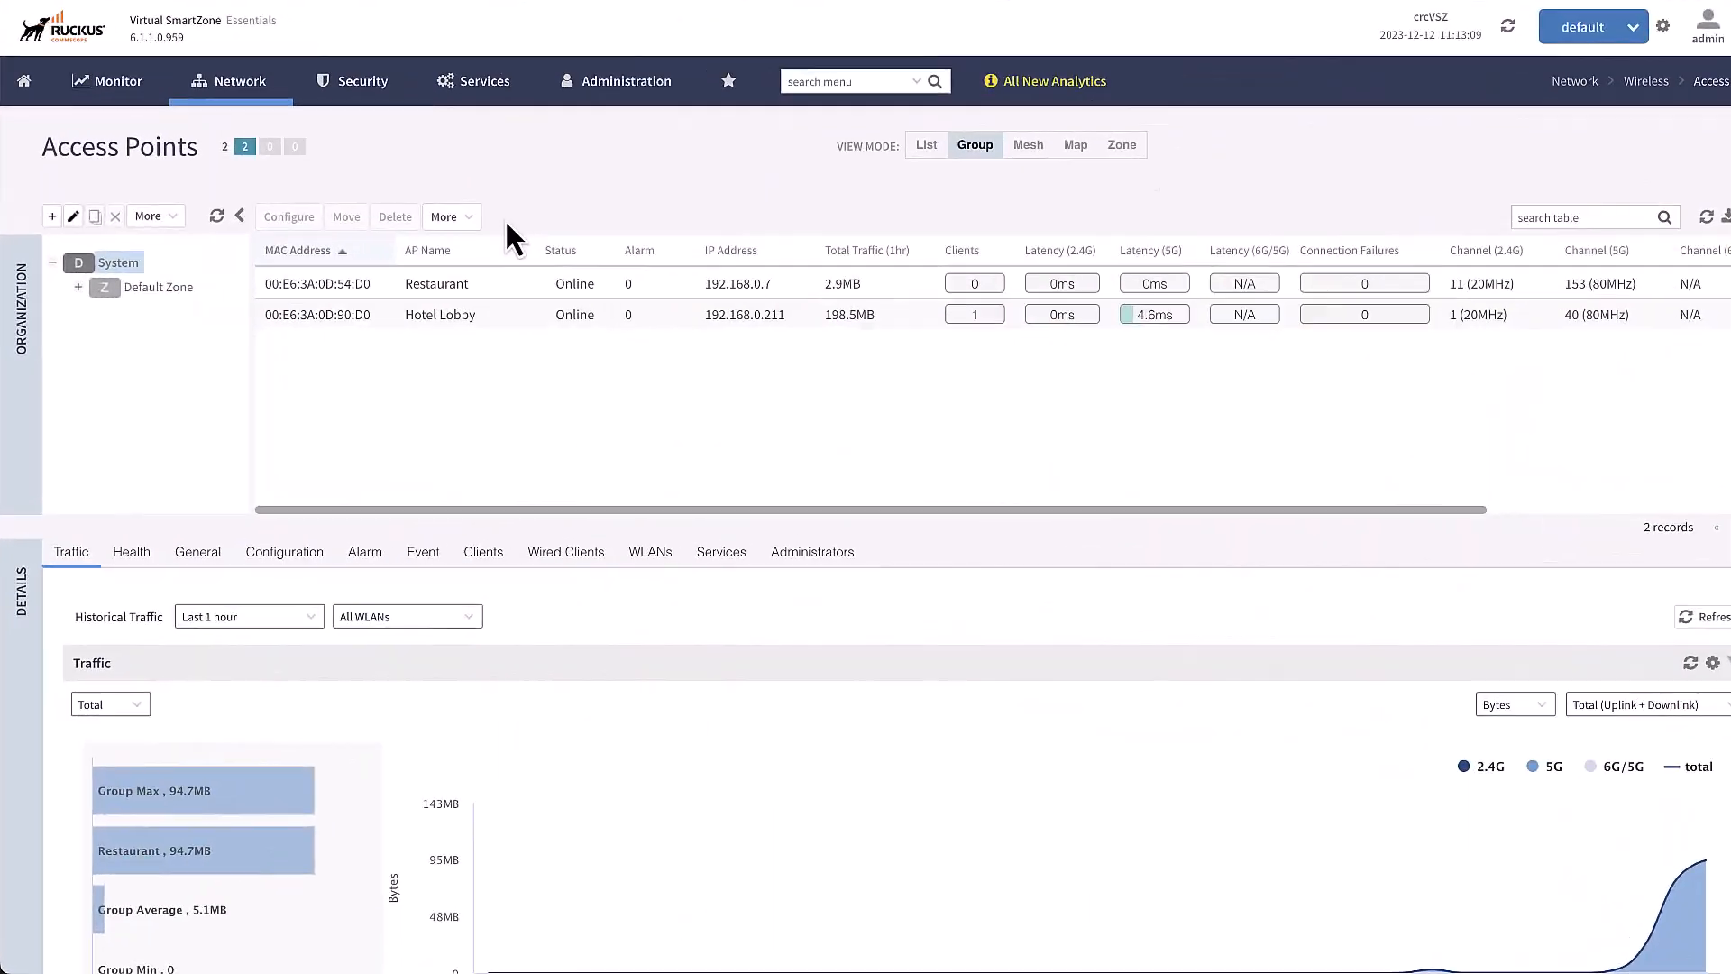
In Virtual SmartZone, disable the WLAN service on both the 2.4 GHz and 5 GHz radios of the Hotel Lobby access point
left_click(635, 316)
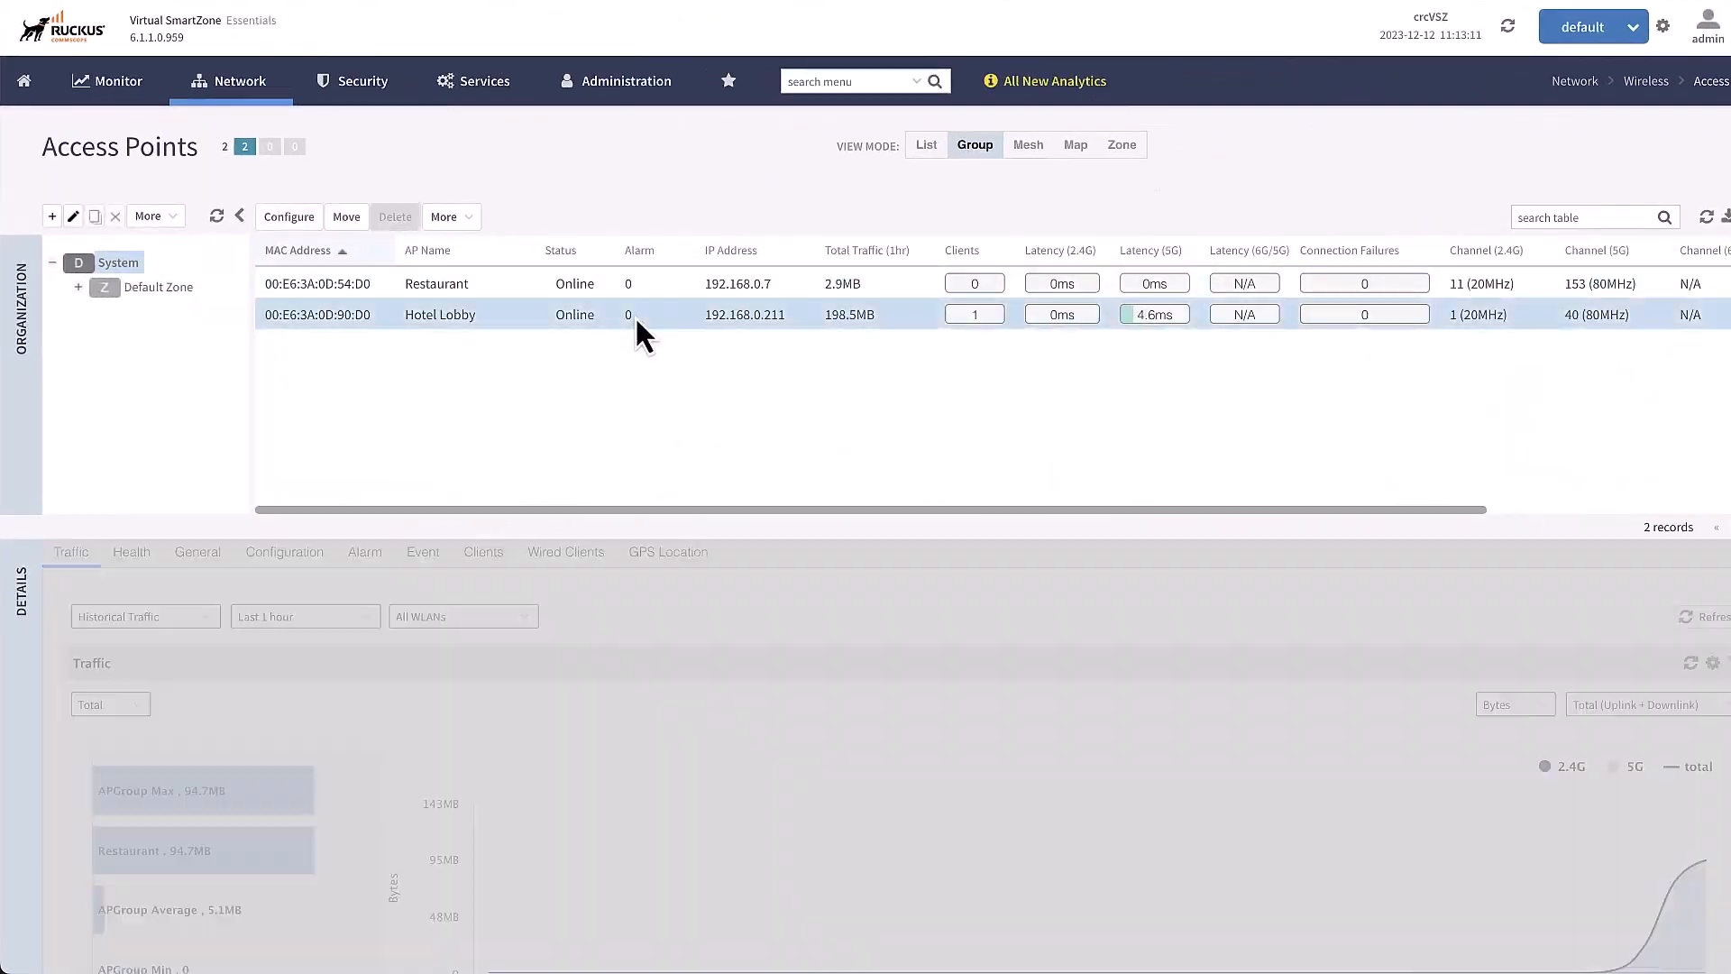
left_click(281, 220)
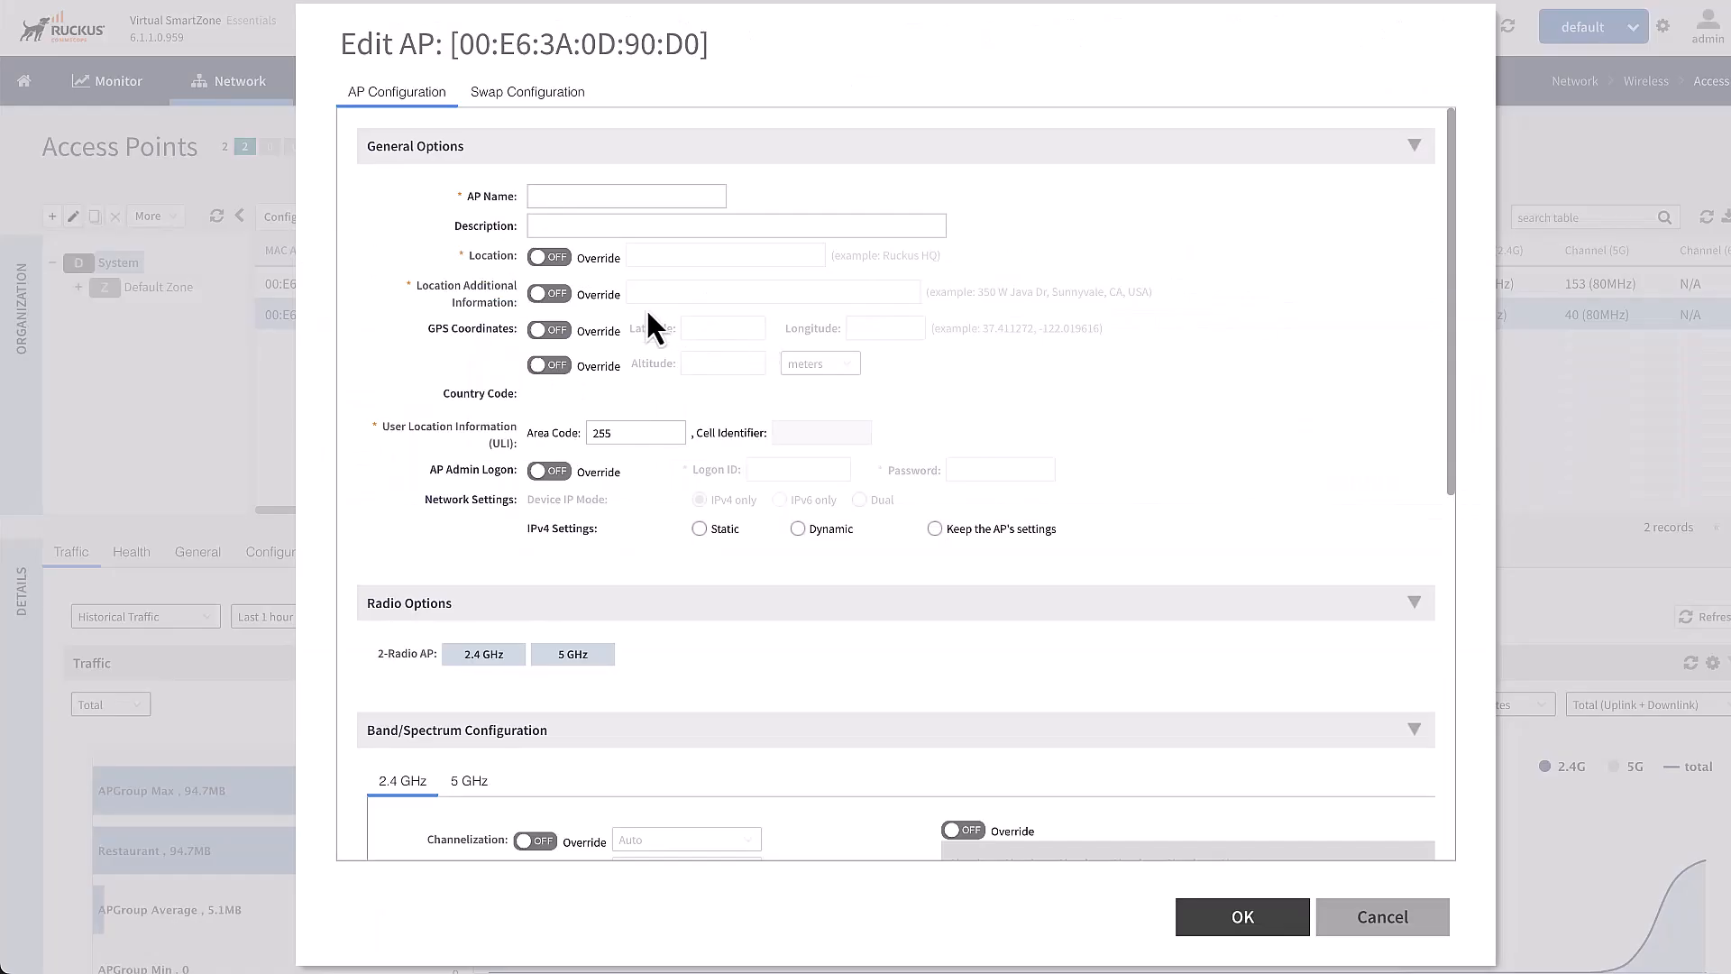
scroll(622, 505, "down", 4)
left_click(544, 661)
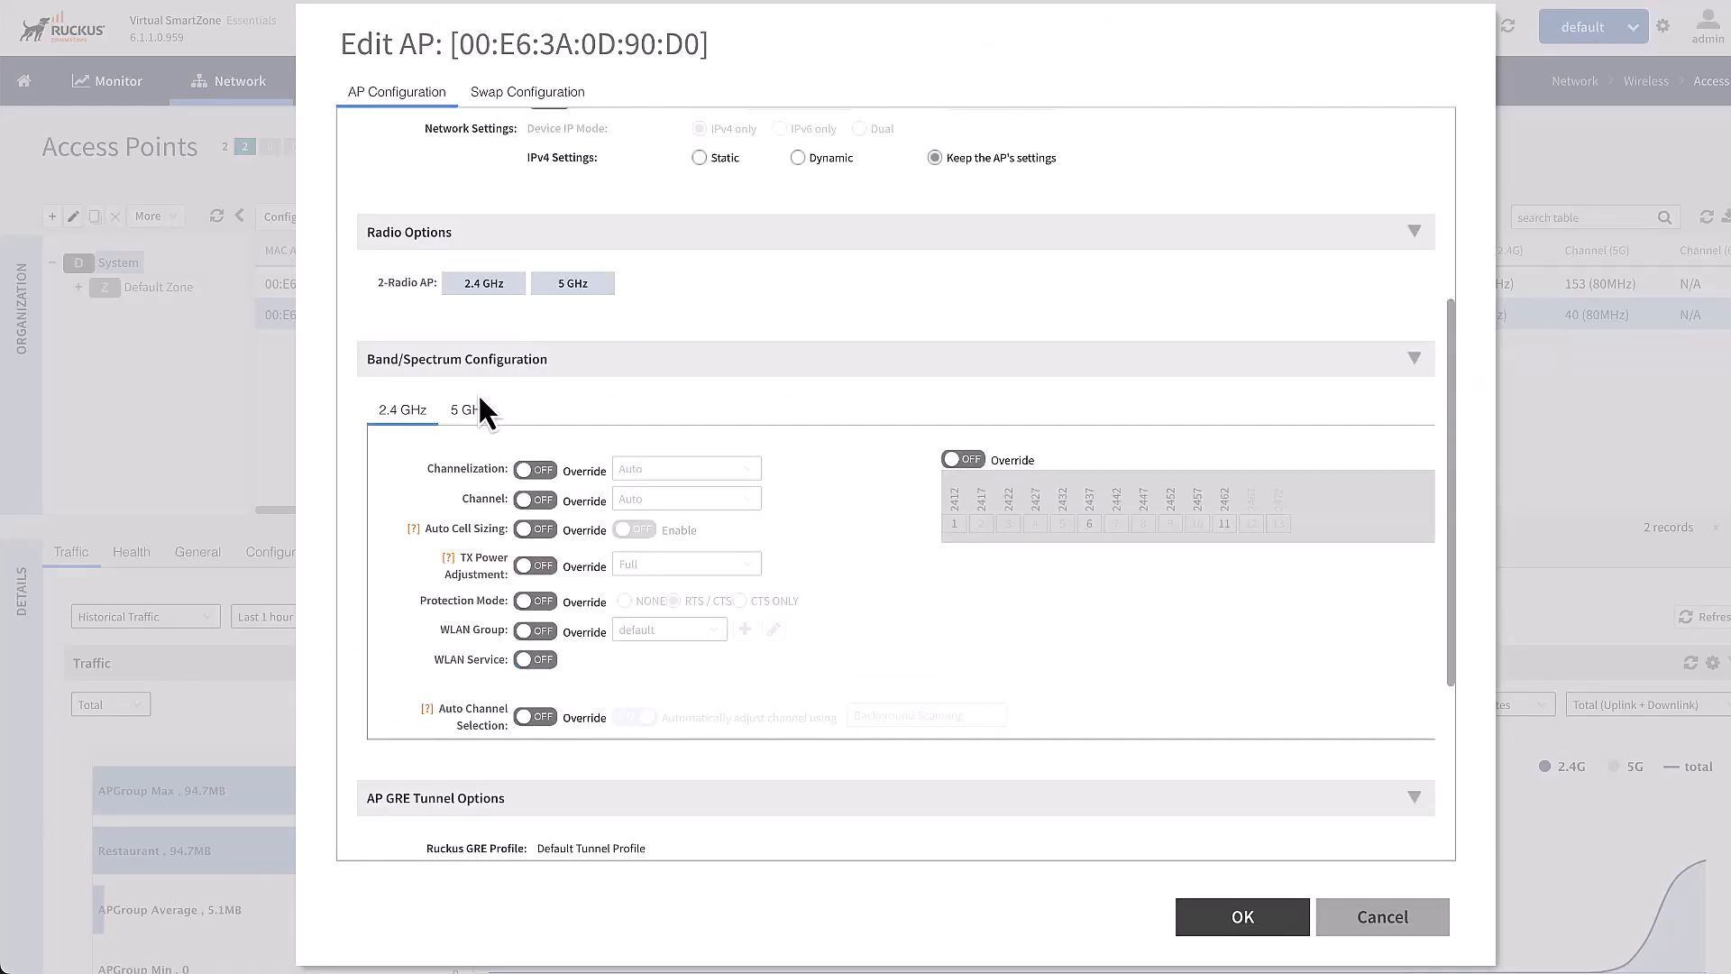
left_click(474, 416)
left_click(530, 631)
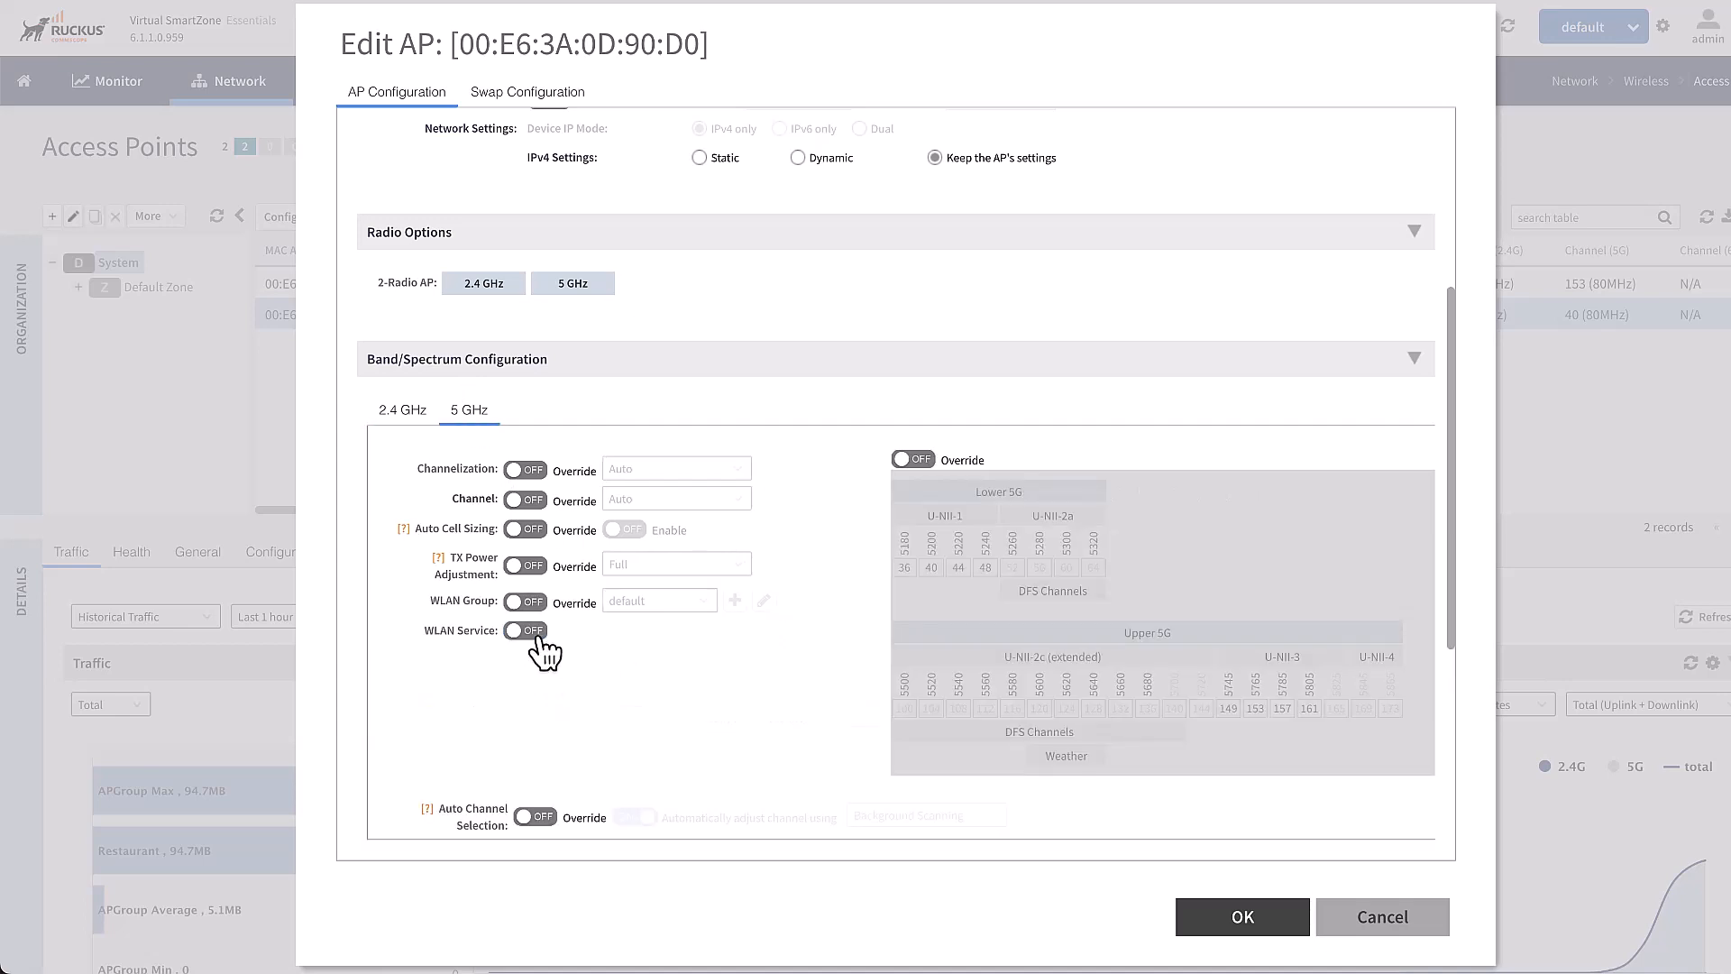
left_click(1242, 914)
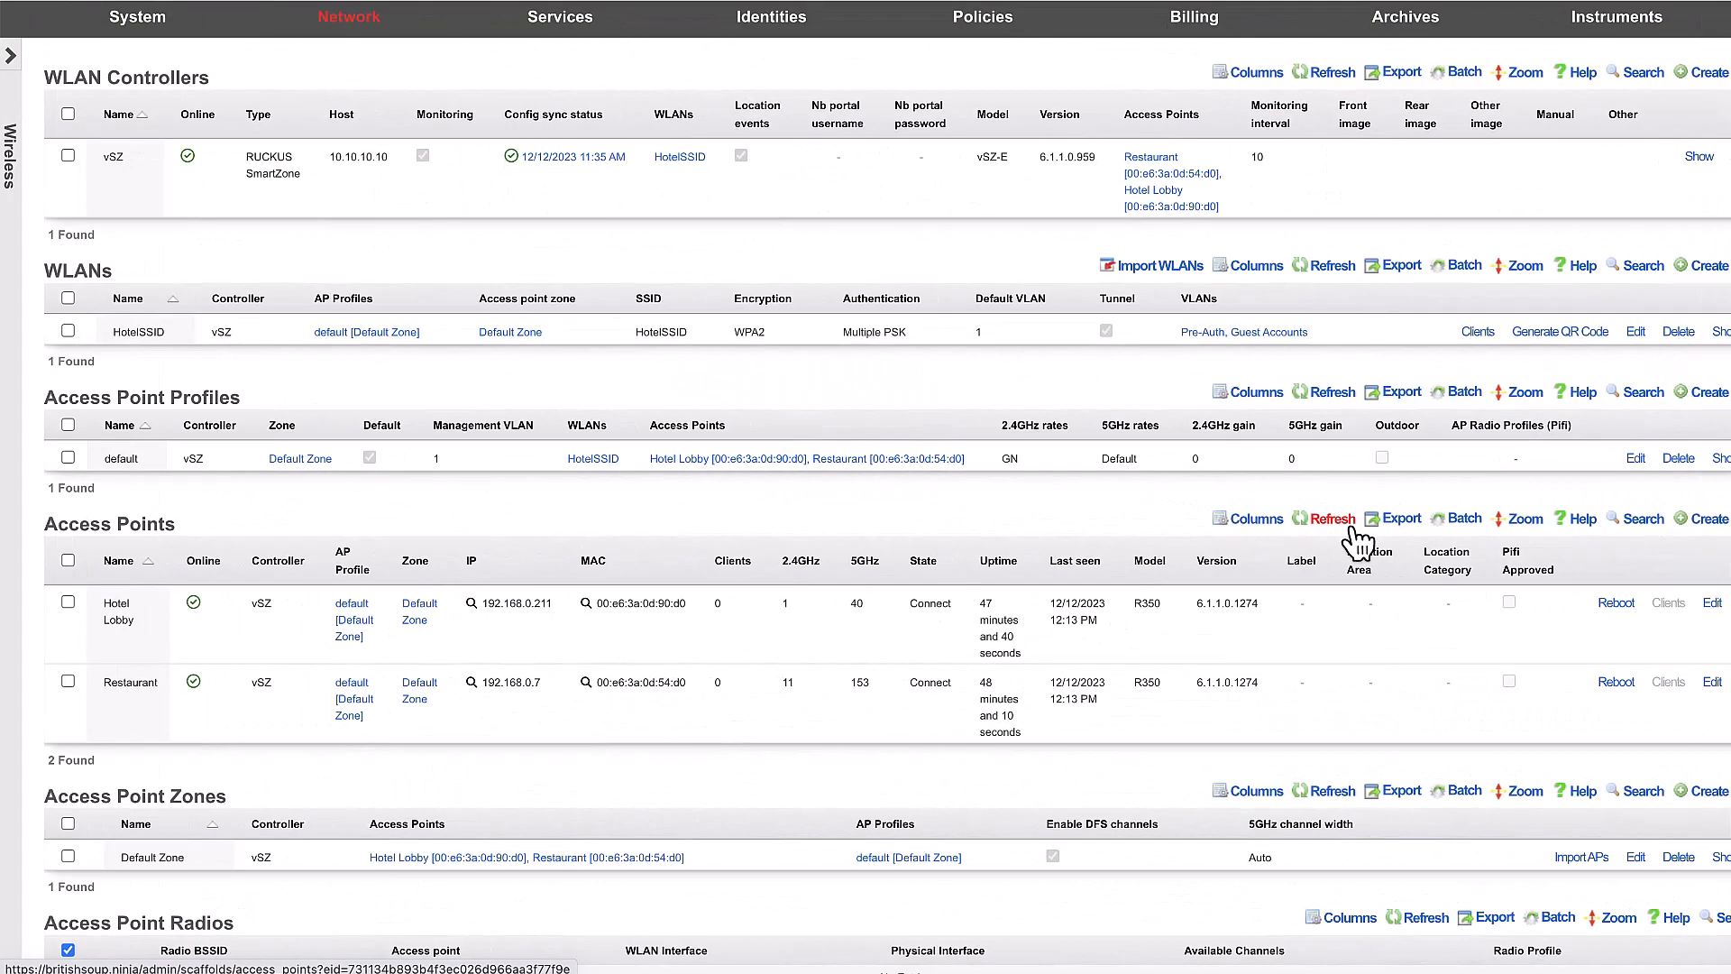
Refresh the rXg access points list and check which access point the client is connected to
left_click(1350, 528)
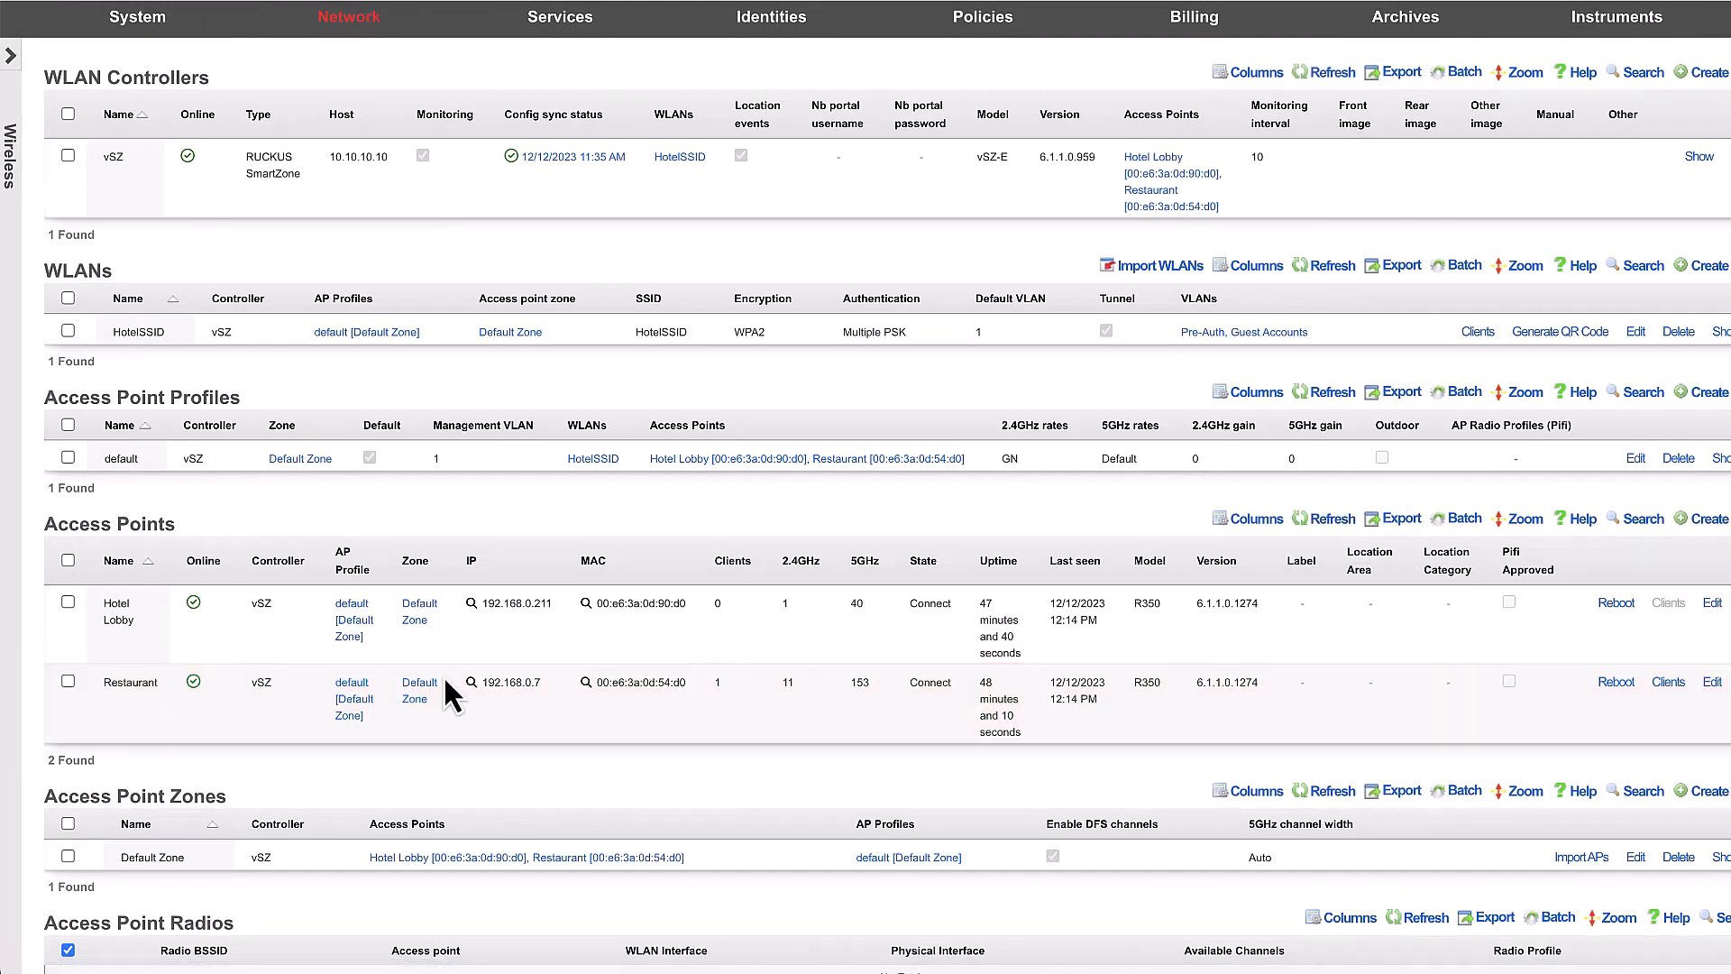
scroll(444, 675, "up", 1)
scroll(444, 674, "down", 1)
scroll(443, 674, "up", 1)
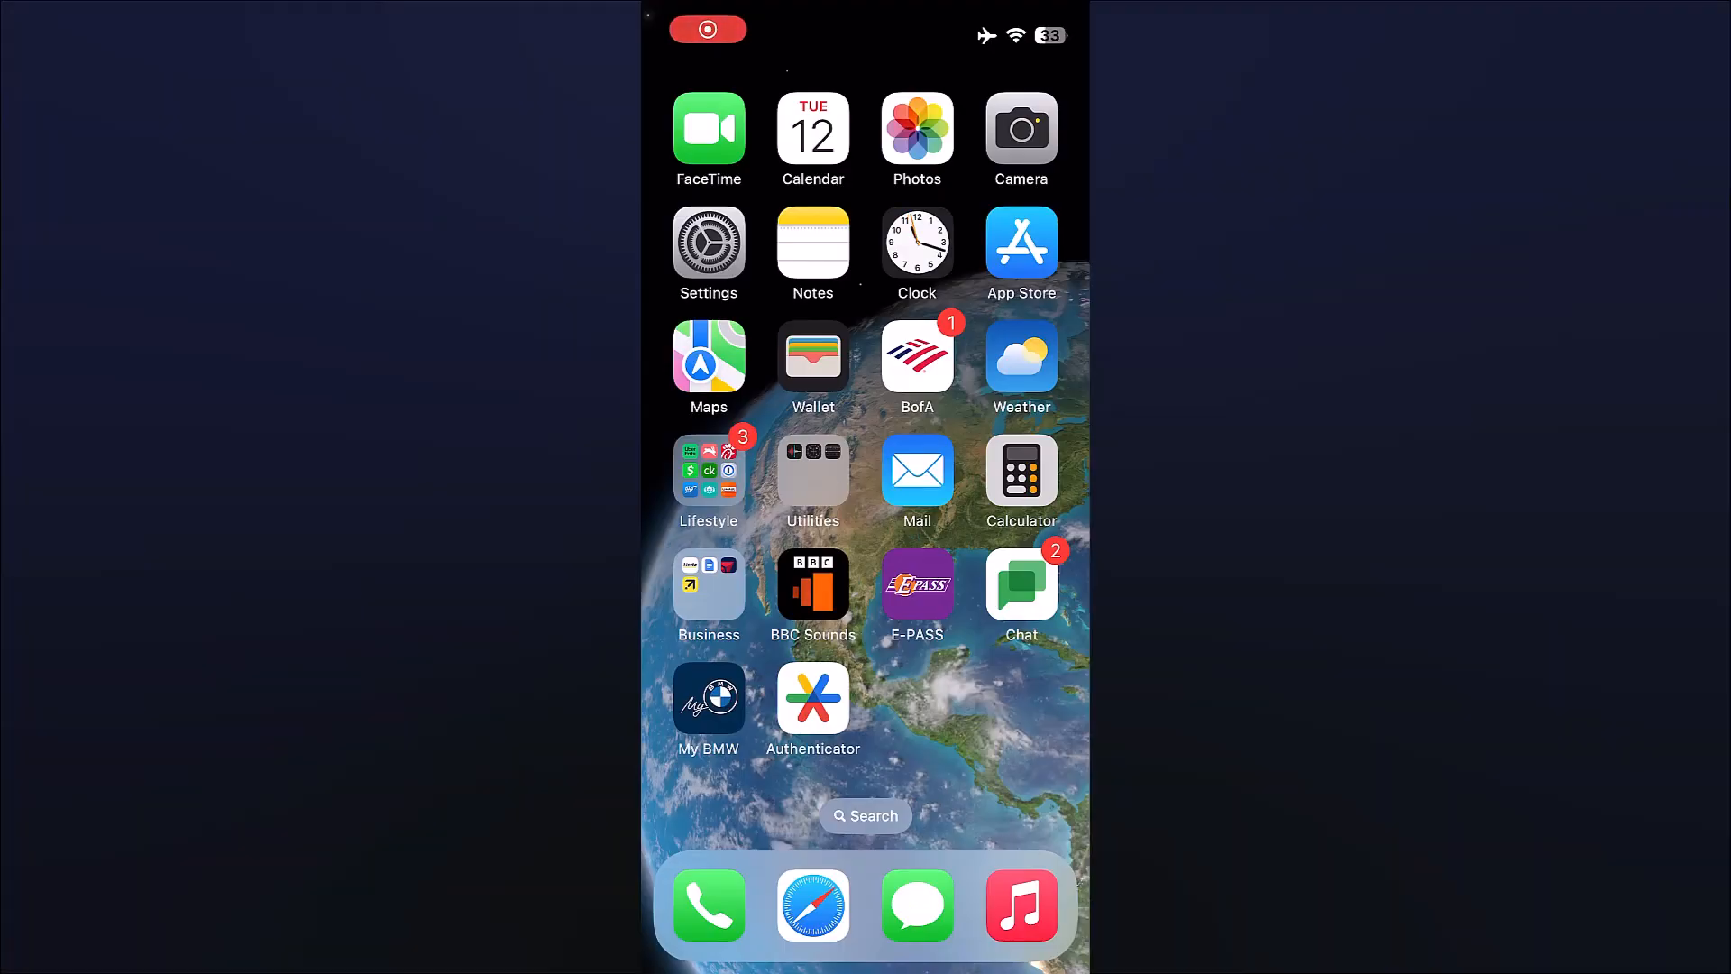
Switch to the phone's Mail app and open the Exclusive: 20% Off email
left_click(917, 470)
left_click(848, 307)
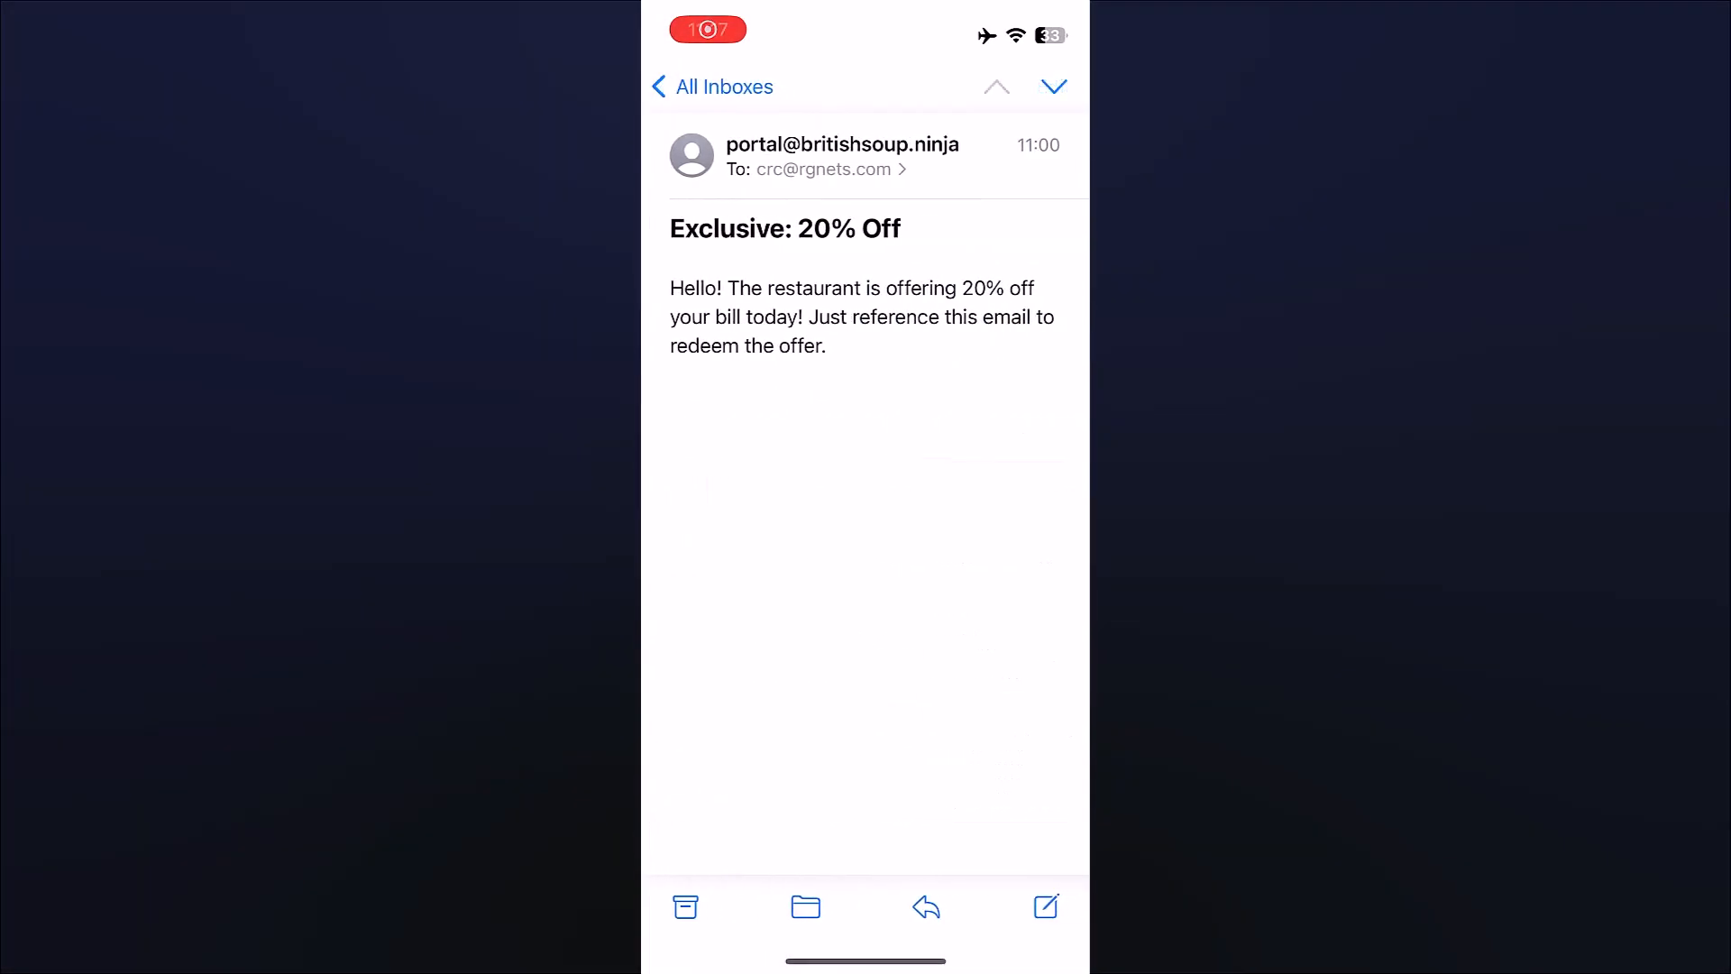